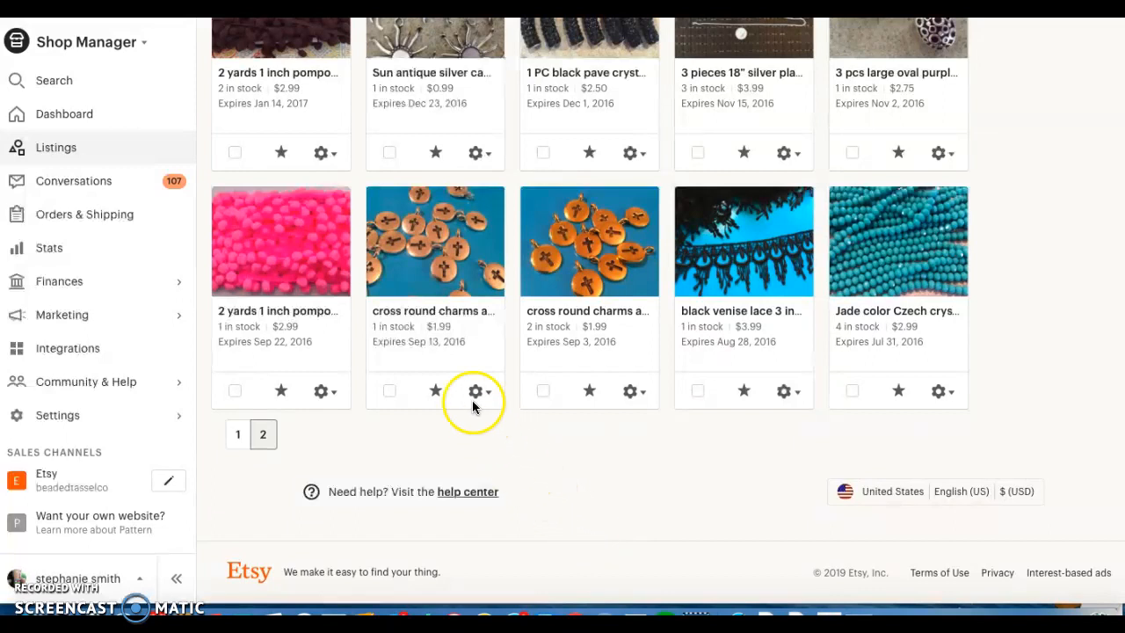
# Open the cross round charms listing expiring Sep 13, 2016, and save its thumbnail zoomed in about halfway and repositioned on the middle charms.
pyautogui.click(445, 314)
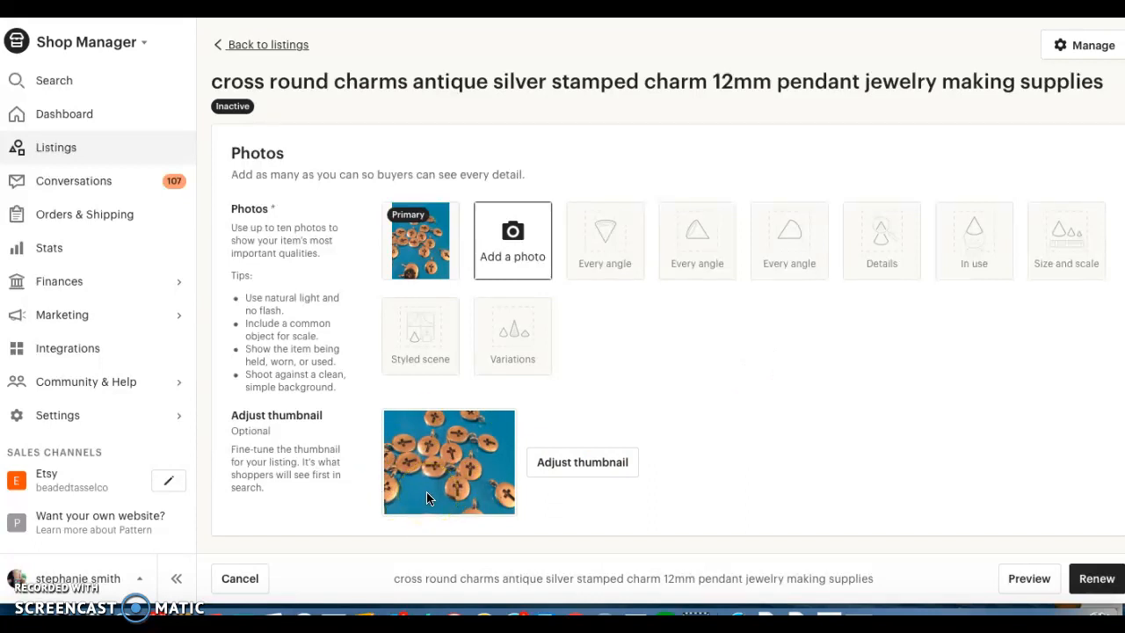
pyautogui.click(584, 464)
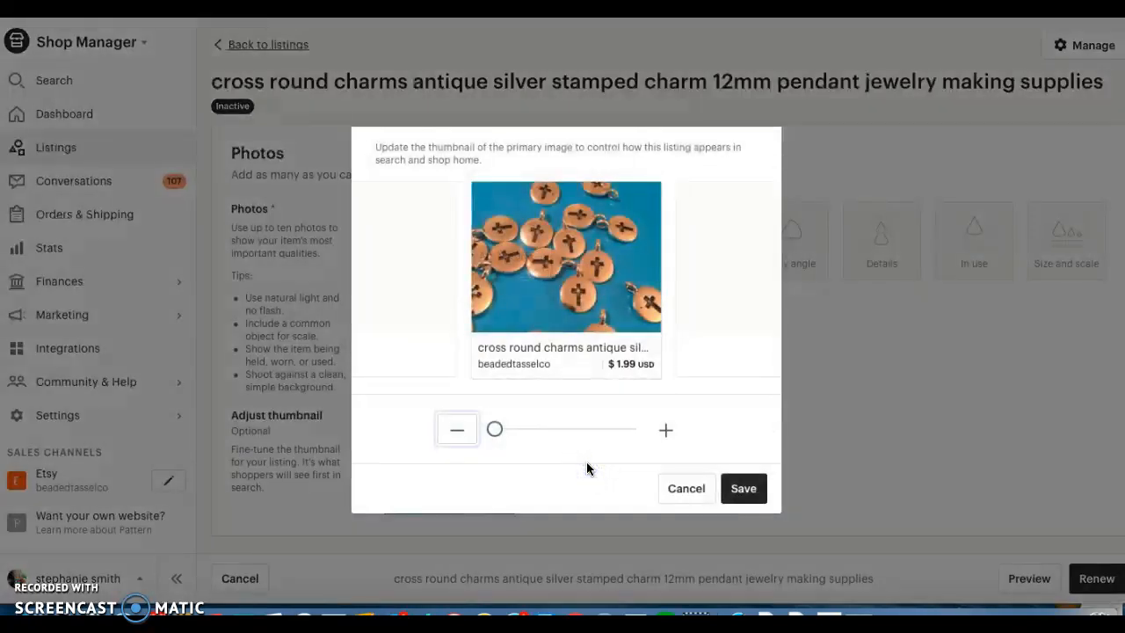
pyautogui.moveTo(495, 429); pyautogui.dragTo(556, 429)
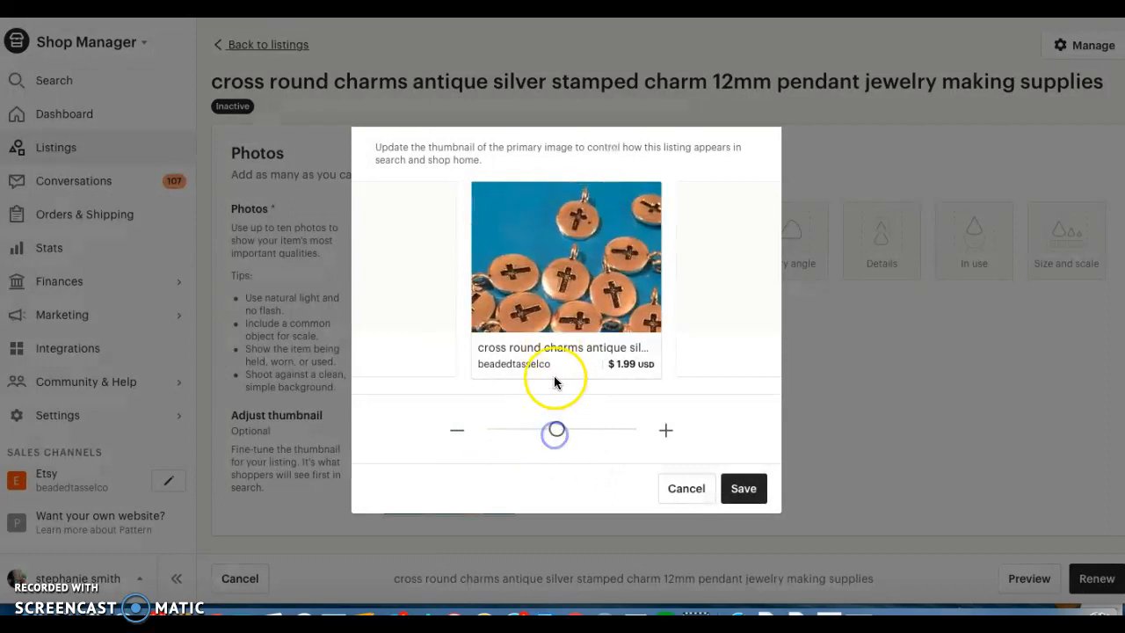
pyautogui.moveTo(549, 319); pyautogui.dragTo(539, 278)
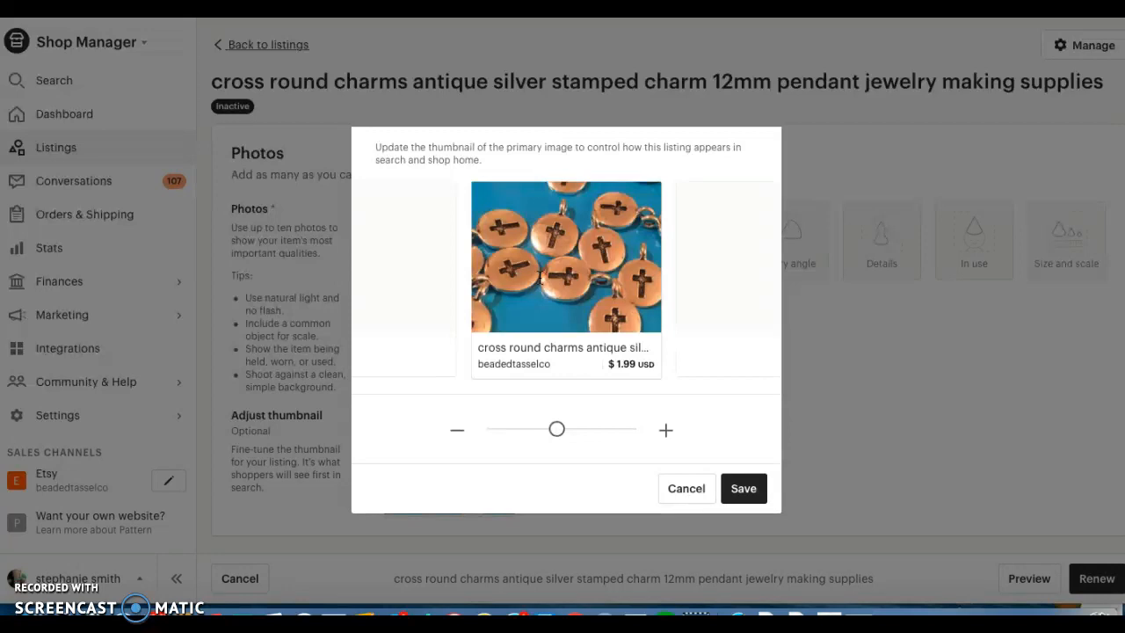
pyautogui.moveTo(532, 283); pyautogui.dragTo(503, 333)
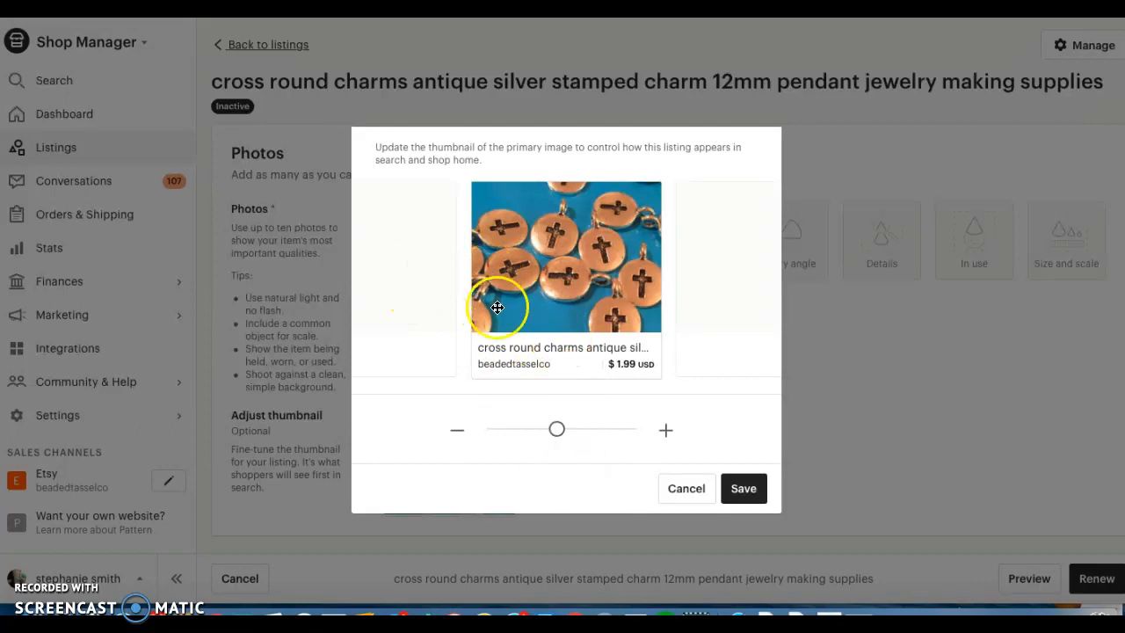
pyautogui.moveTo(557, 428); pyautogui.dragTo(563, 427)
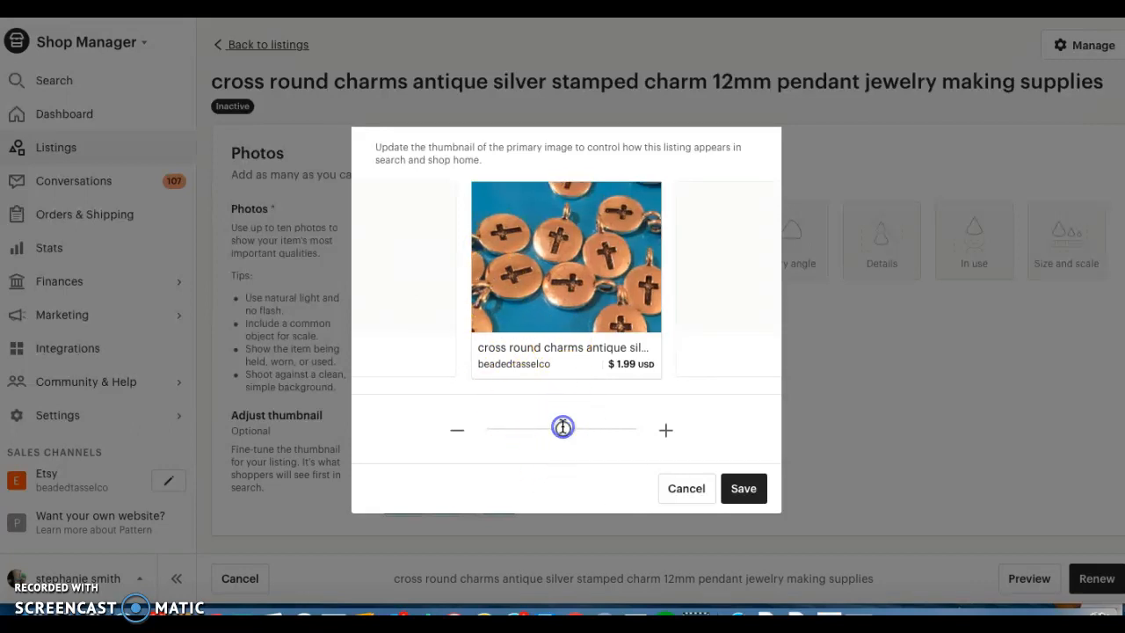
pyautogui.click(733, 490)
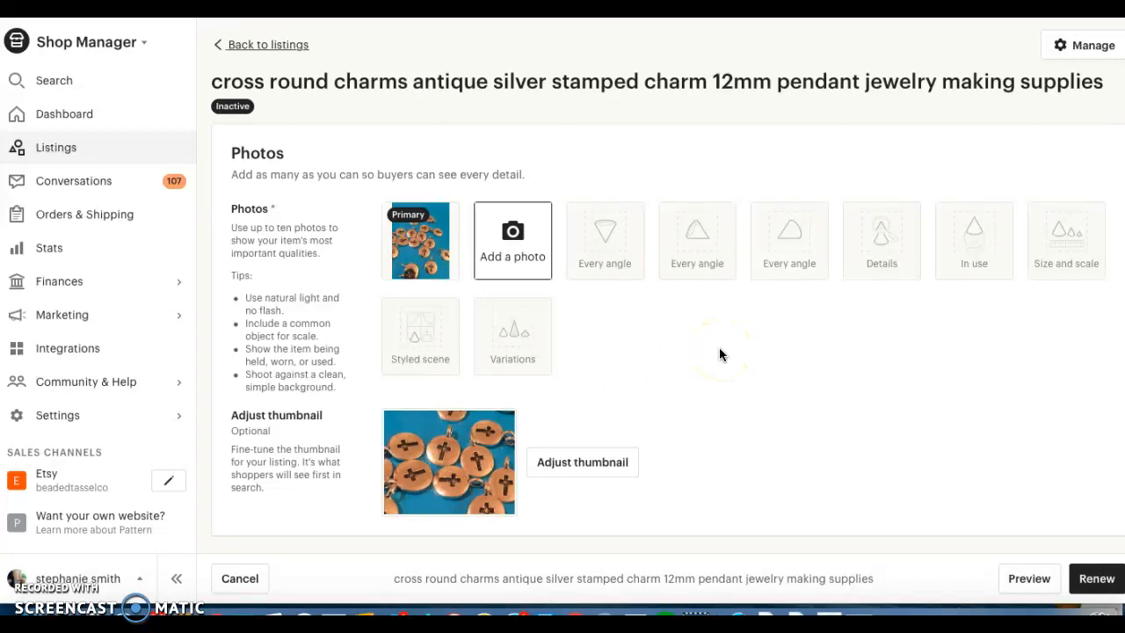
pyautogui.scroll(-4, 719, 348)
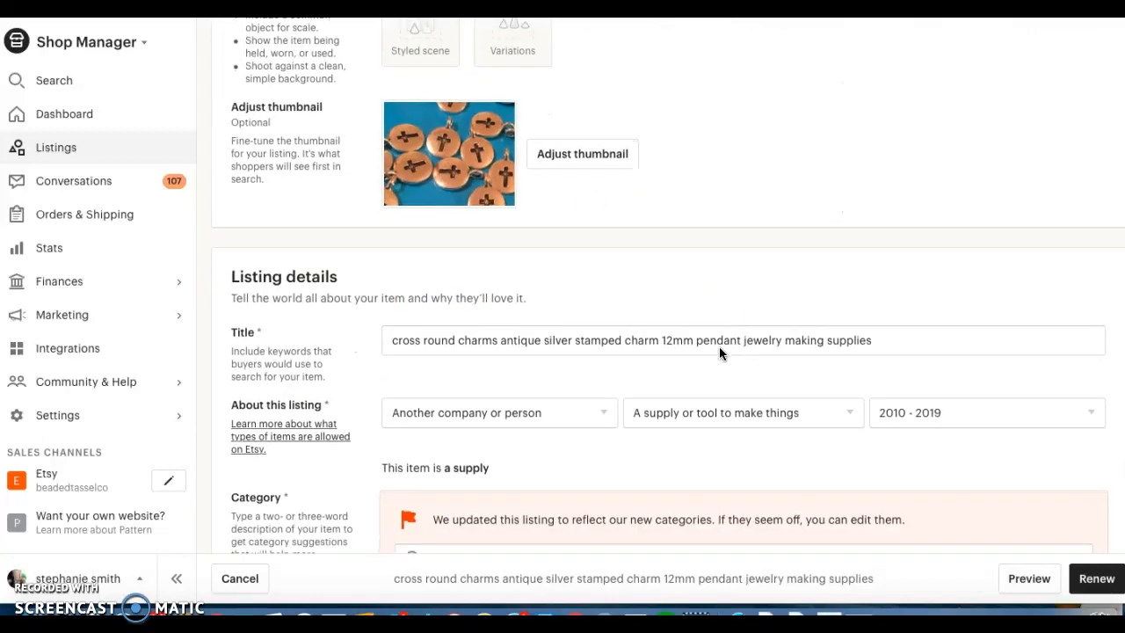
pyautogui.click(386, 350)
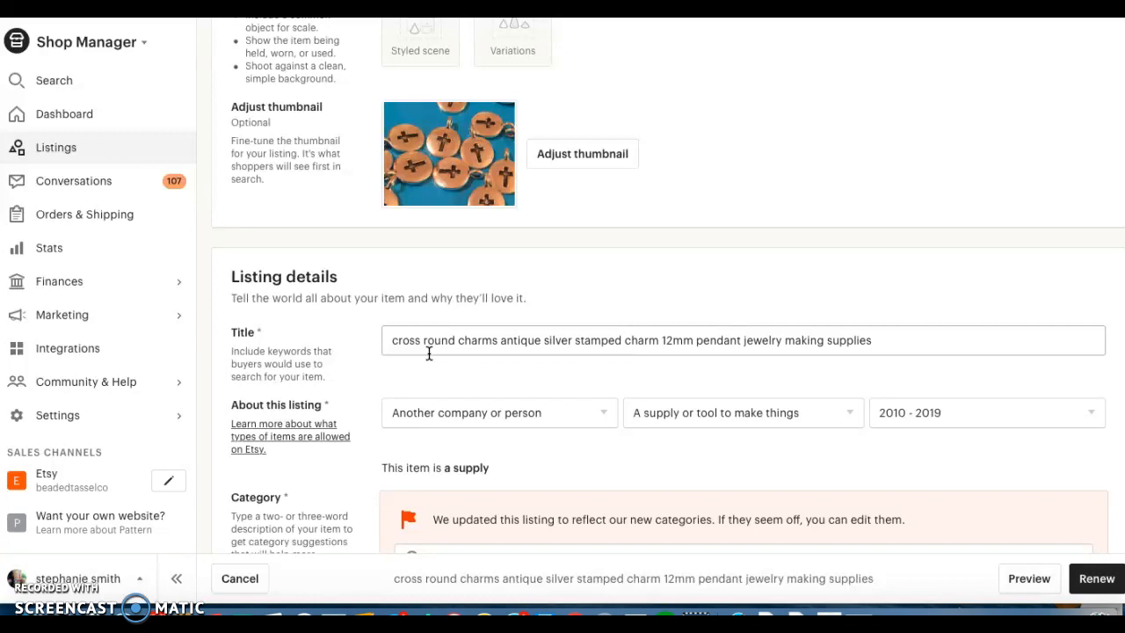
pyautogui.click(905, 345)
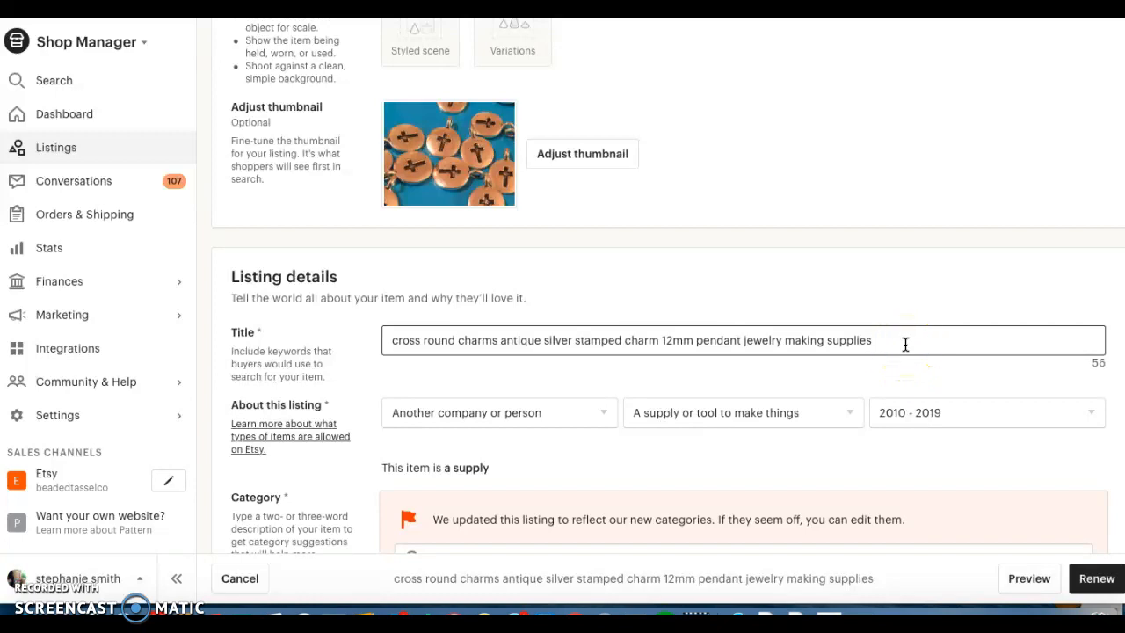
pyautogui.click(943, 342)
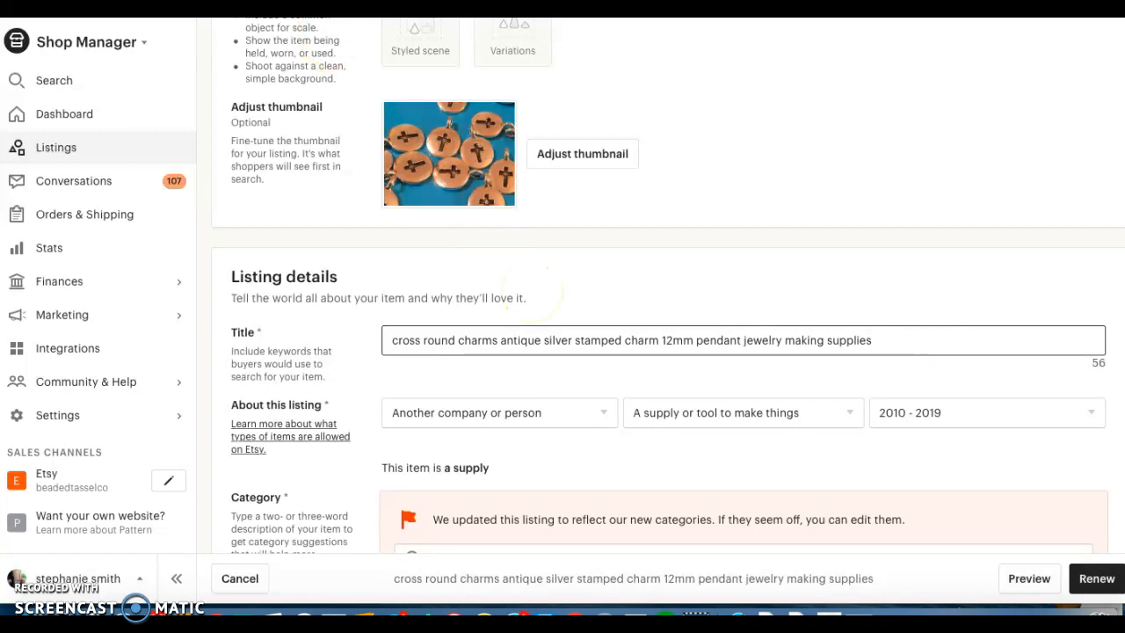
# Switch to the eRank Keyword Tool and review the statistics for "cross round charms".
pyautogui.click(334, 9)
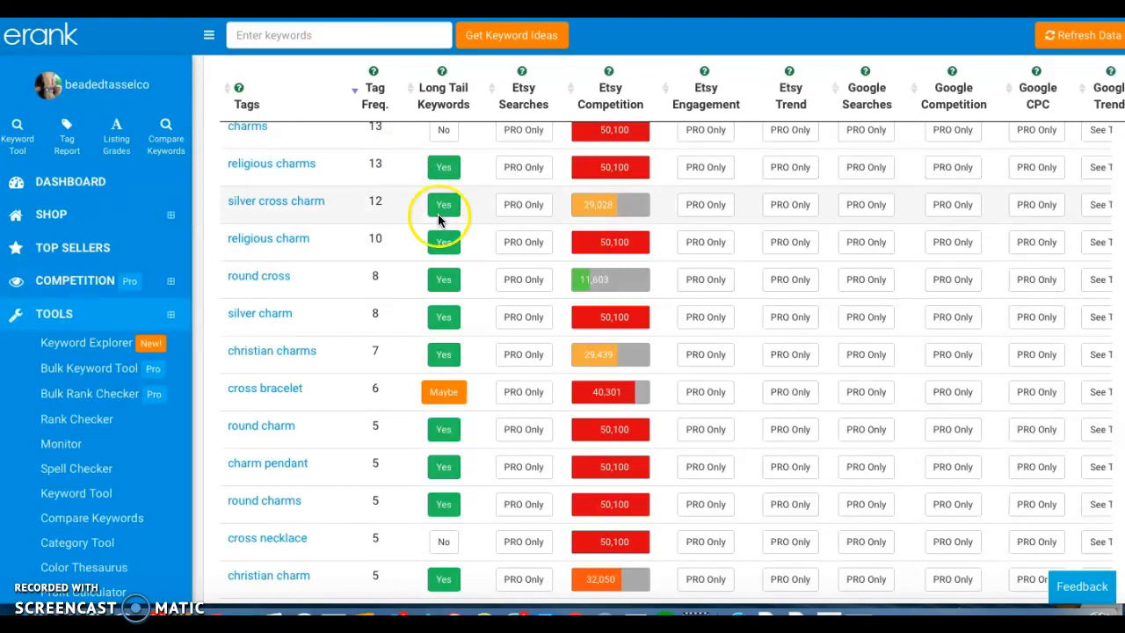
pyautogui.scroll(10, 439, 214)
pyautogui.click(225, 226)
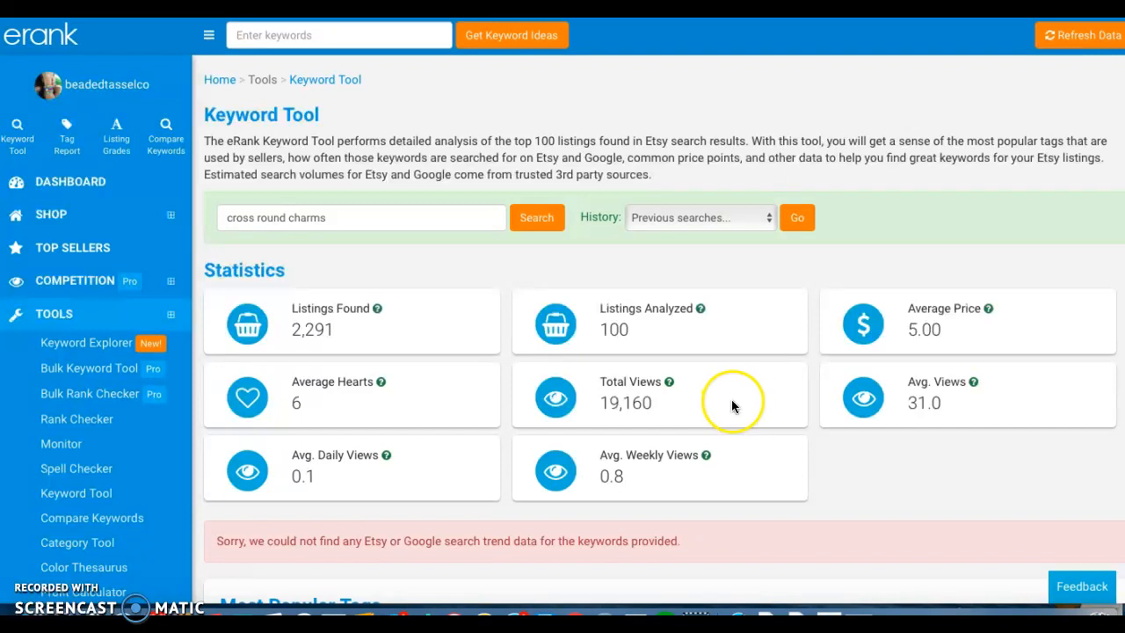
pyautogui.moveTo(668, 386)
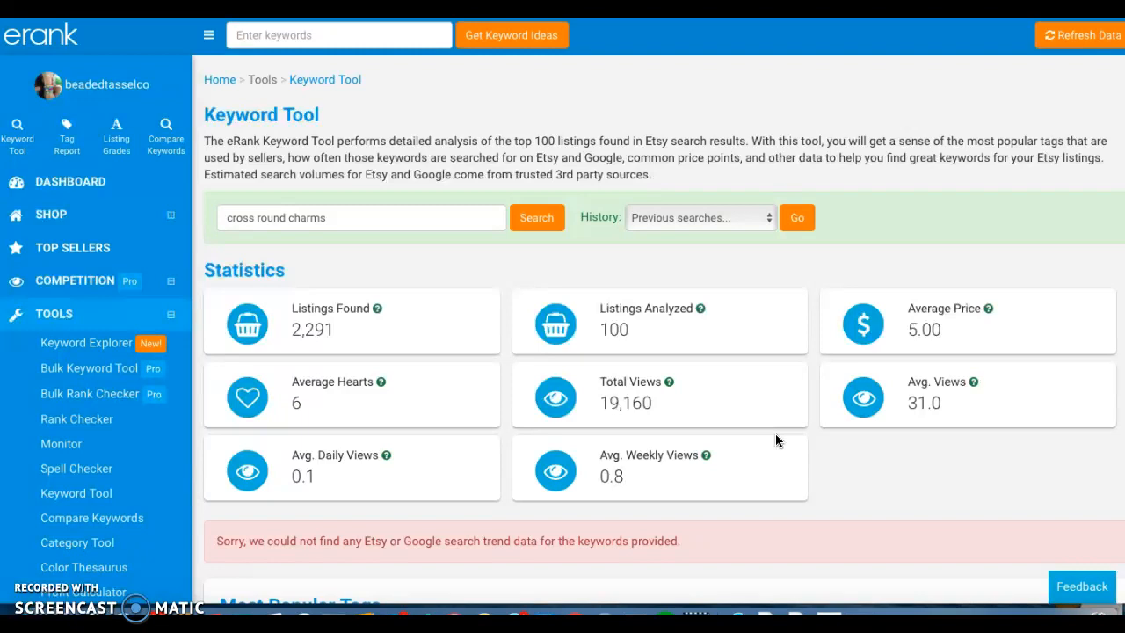
# Examine the most popular tags for "cross round charms" and their tag frequency and long-tail keyword ratings.
pyautogui.scroll(-5, 775, 434)
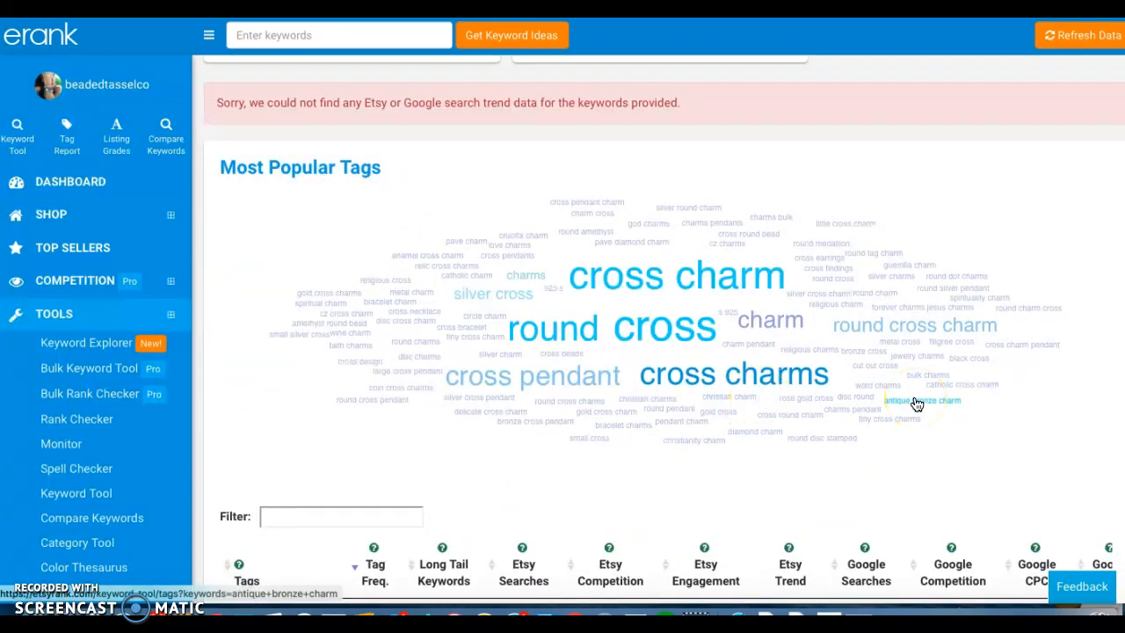
pyautogui.scroll(-3, 593, 419)
pyautogui.scroll(-2, 471, 394)
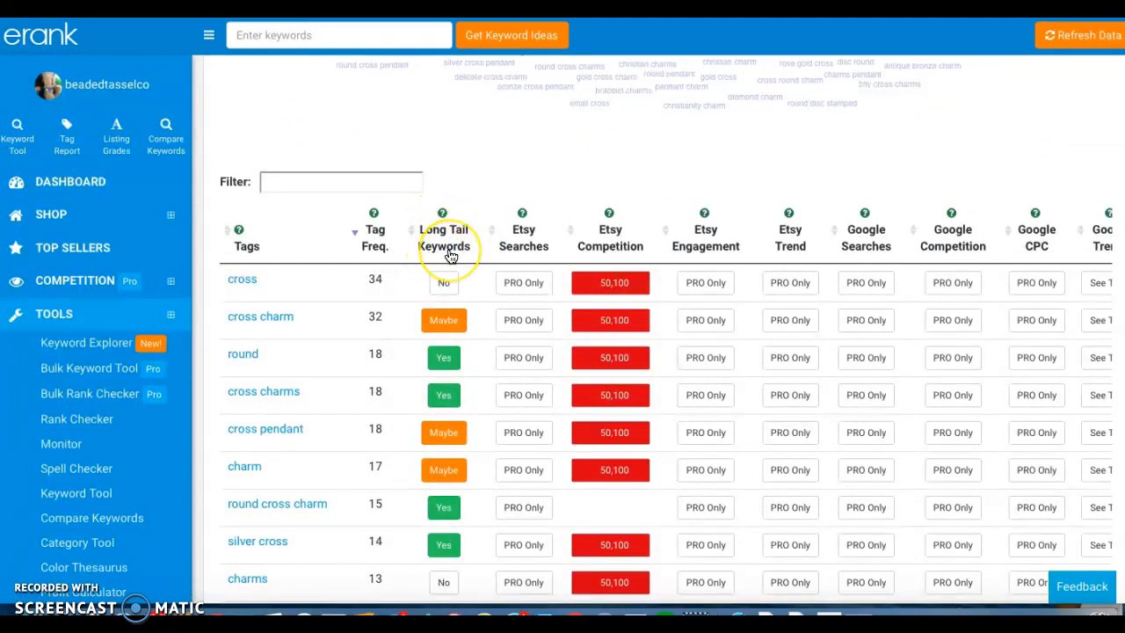
pyautogui.scroll(-2, 293, 259)
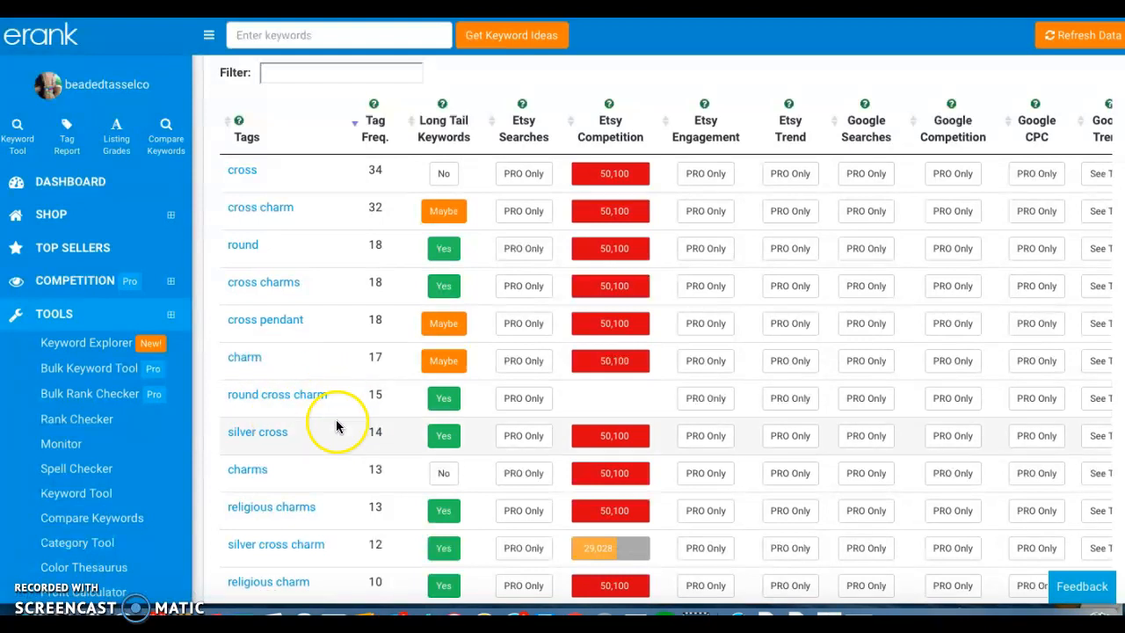
pyautogui.scroll(-1, 326, 426)
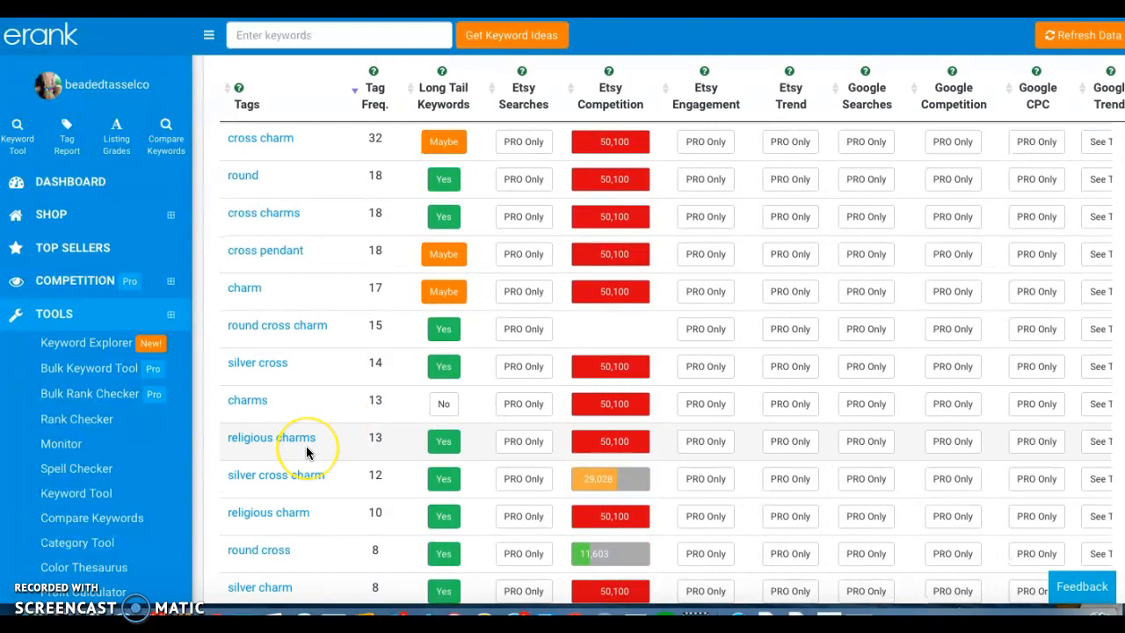
pyautogui.scroll(-1, 305, 450)
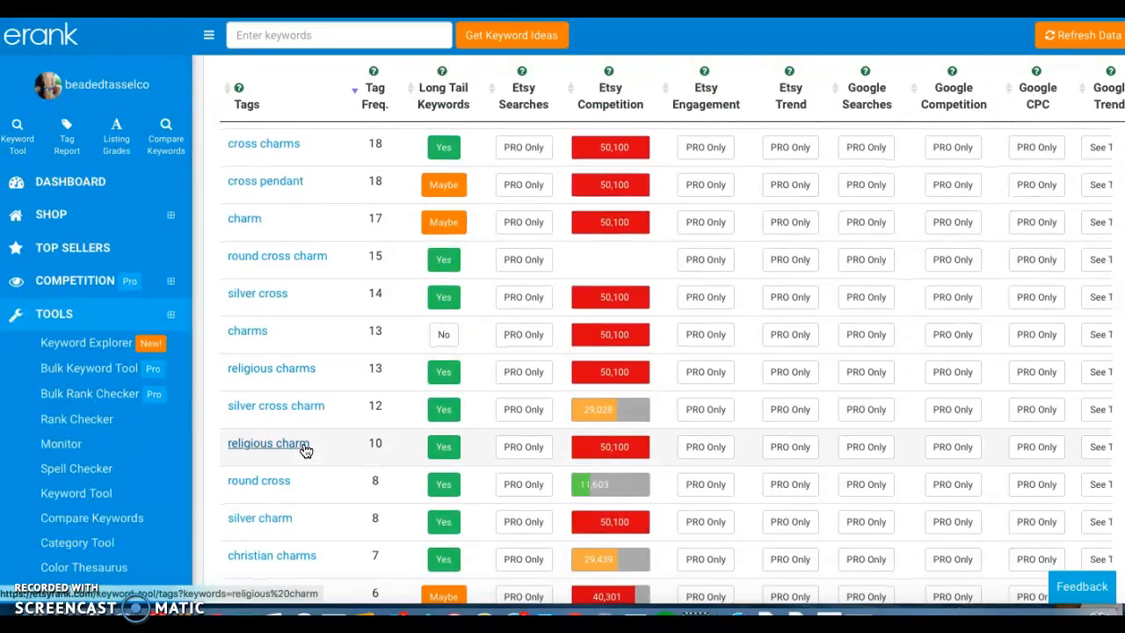
pyautogui.scroll(-2, 305, 450)
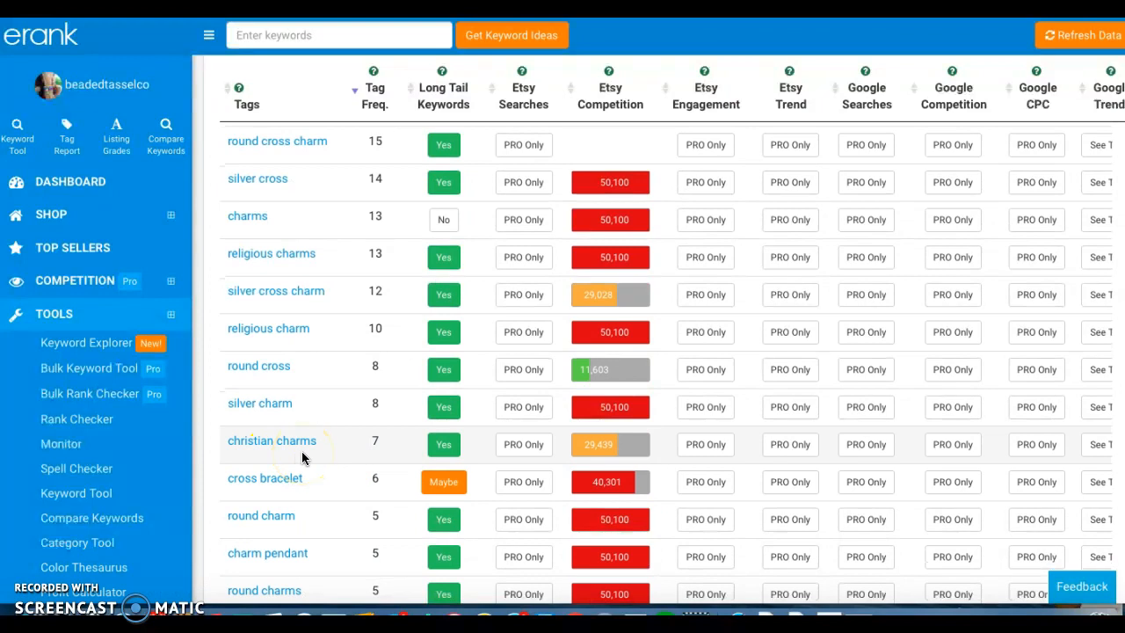
pyautogui.scroll(10, 326, 214)
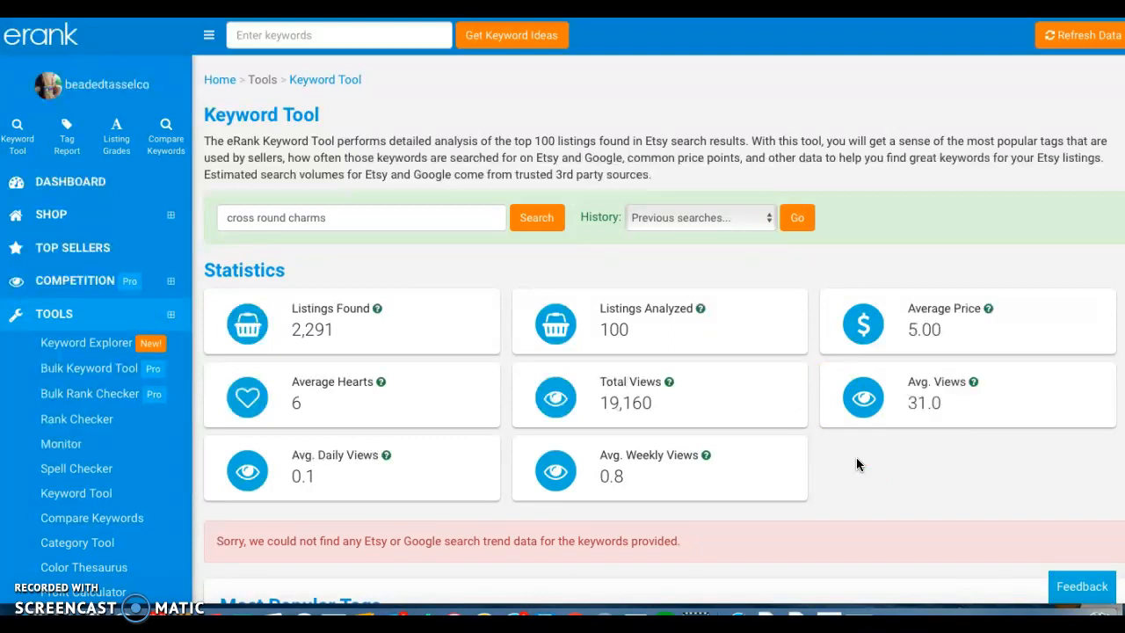
# Compare the popular tags' Etsy competition, engagement and trend columns with the Google columns in the tag table.
pyautogui.scroll(-3, 856, 464)
pyautogui.click(677, 339)
pyautogui.scroll(-2, 680, 342)
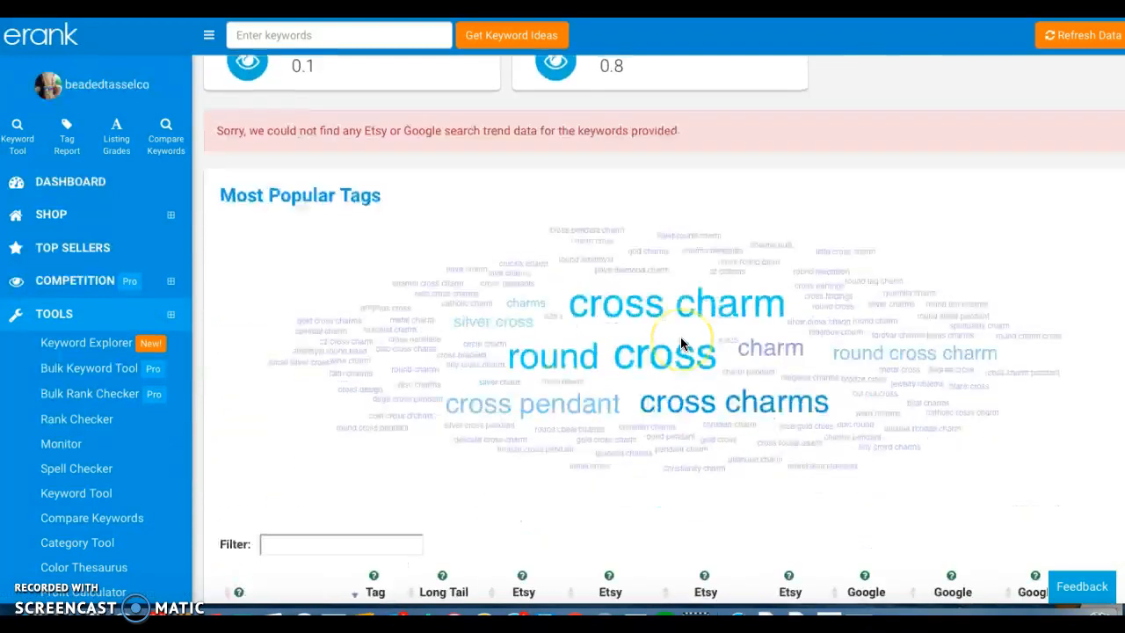
pyautogui.scroll(-4, 680, 336)
pyautogui.scroll(-1, 680, 339)
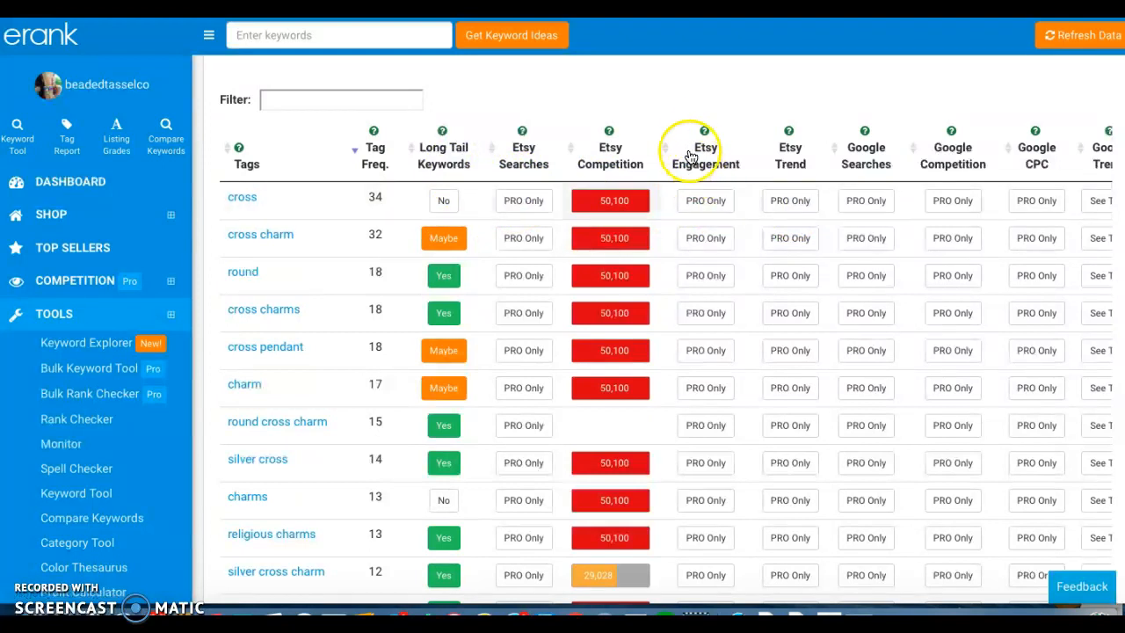
pyautogui.hscroll(1, 857, 132)
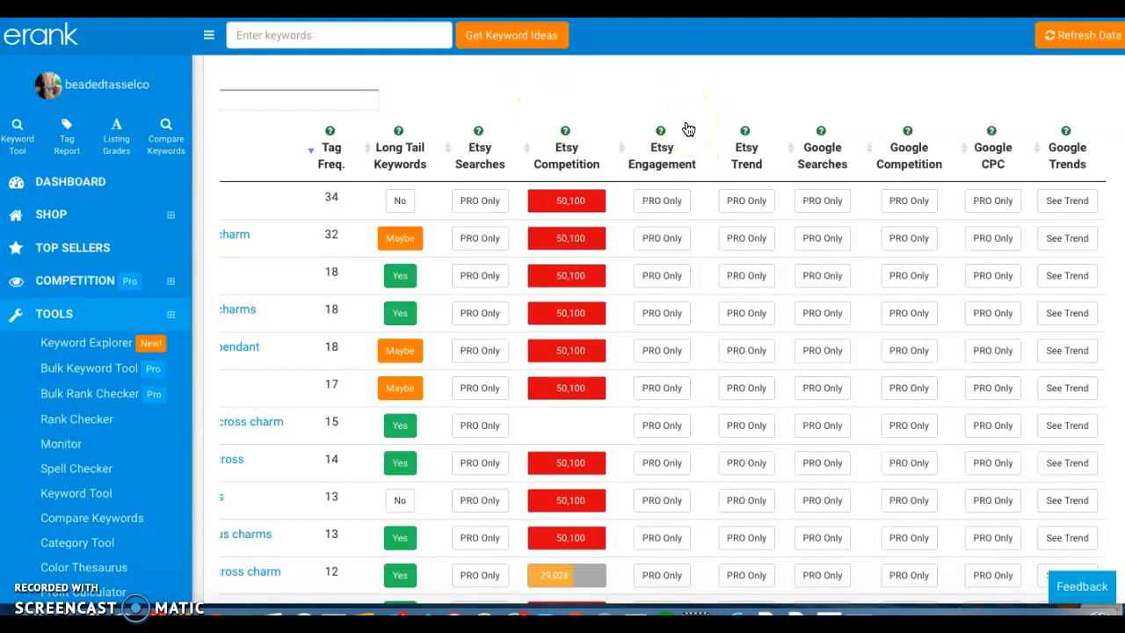
pyautogui.scroll(8, 686, 130)
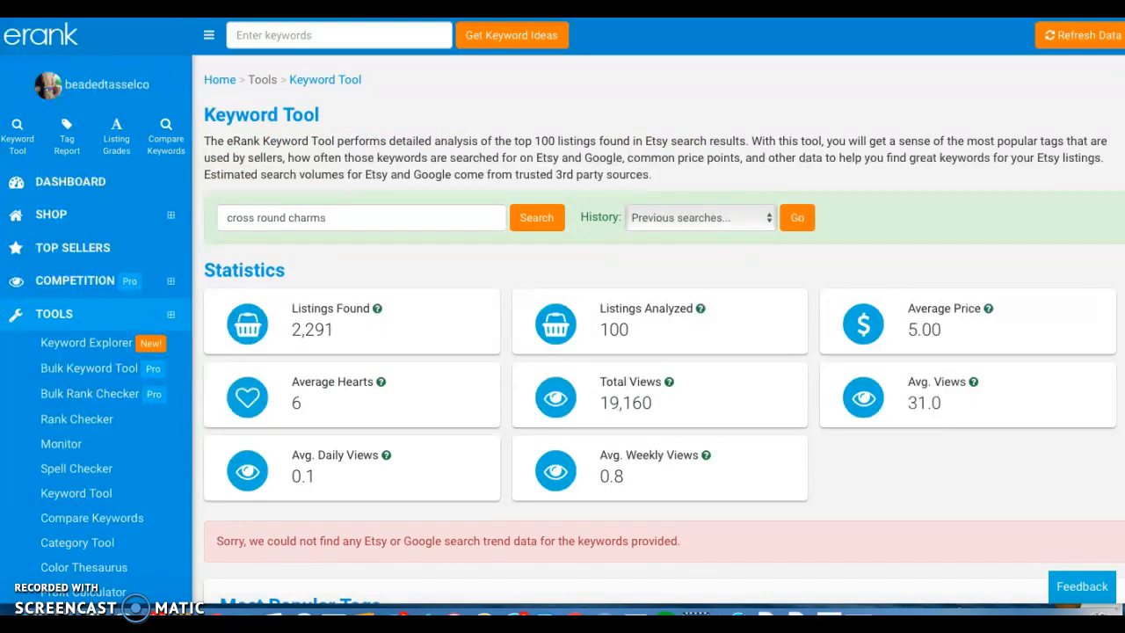
# Switch back to the Etsy listing and replace its whole title with "Gold Cross religious charms,".
pyautogui.hotkey('ctrl', 'Tab')
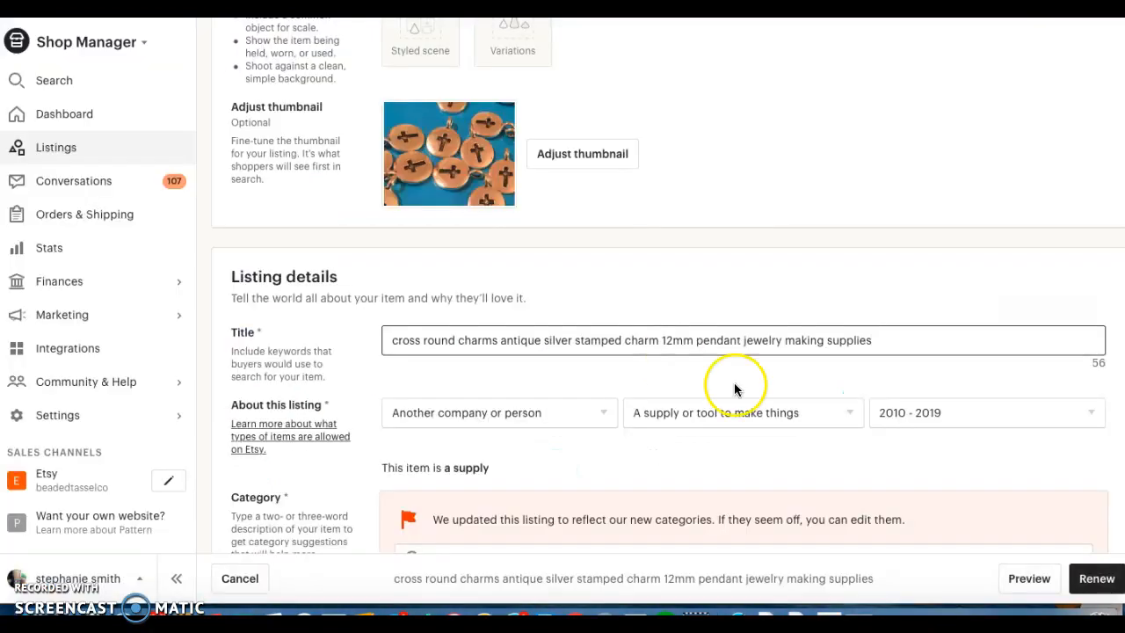
pyautogui.scroll(-1, 710, 208)
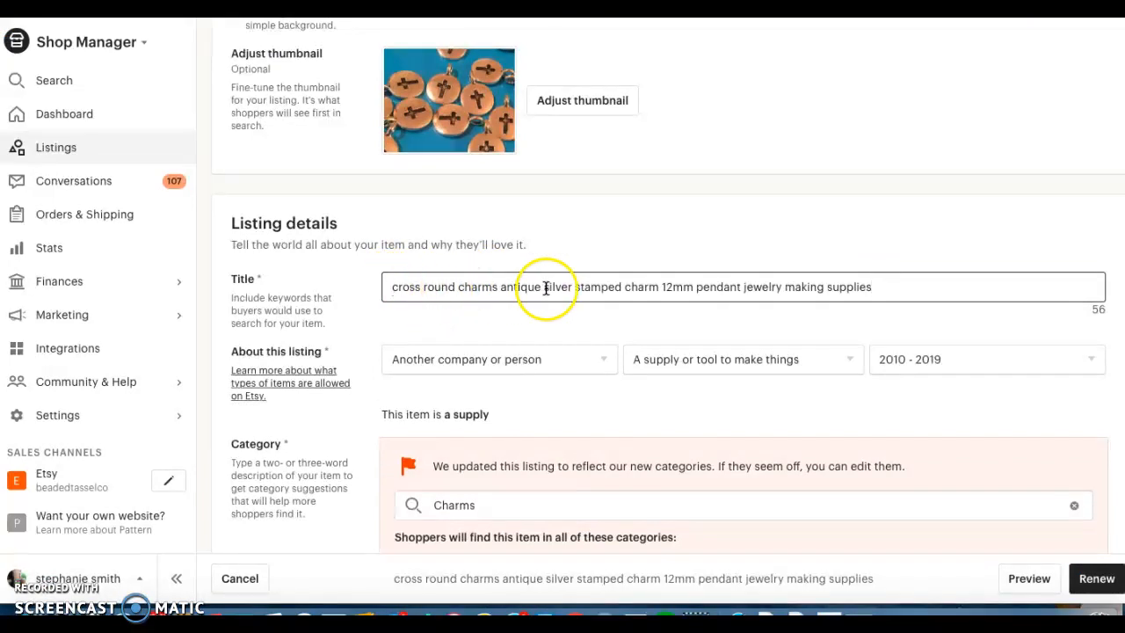
pyautogui.click(882, 286)
pyautogui.hotkey('ctrl', 'a')
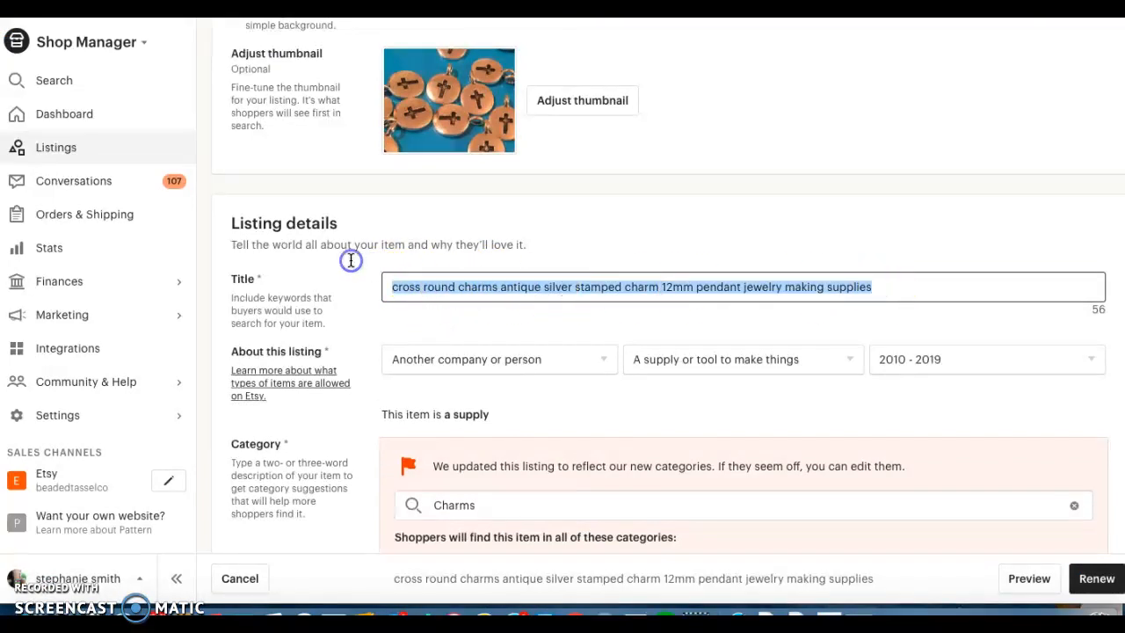
pyautogui.press('BackSpace')
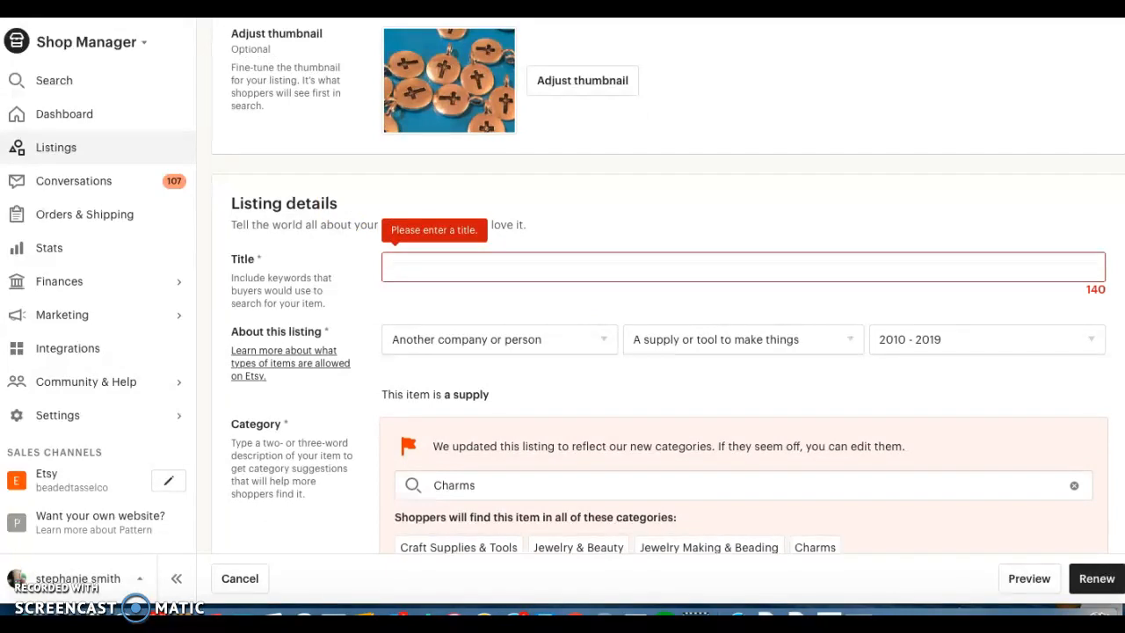
pyautogui.write('Gold Cross rel')
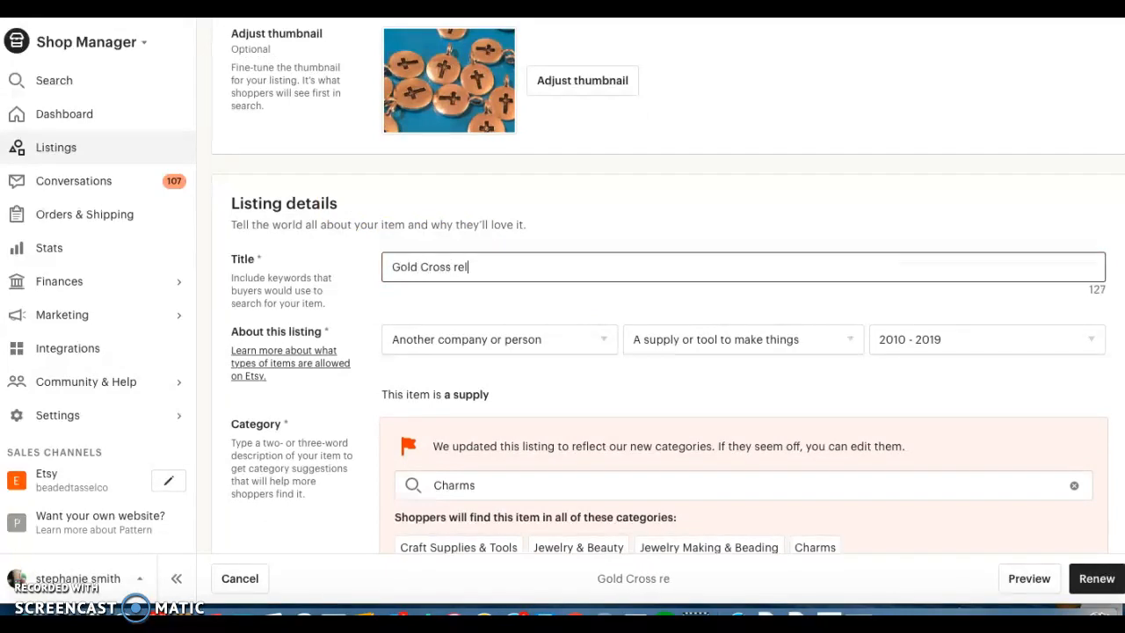
pyautogui.write('ig')
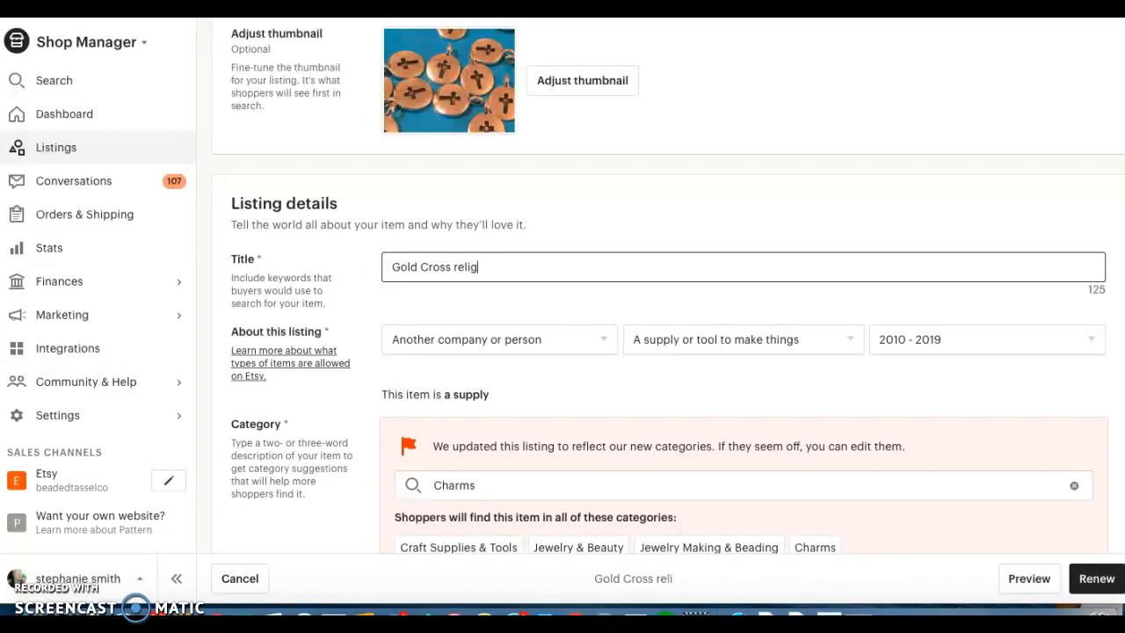
pyautogui.write('ious charms')
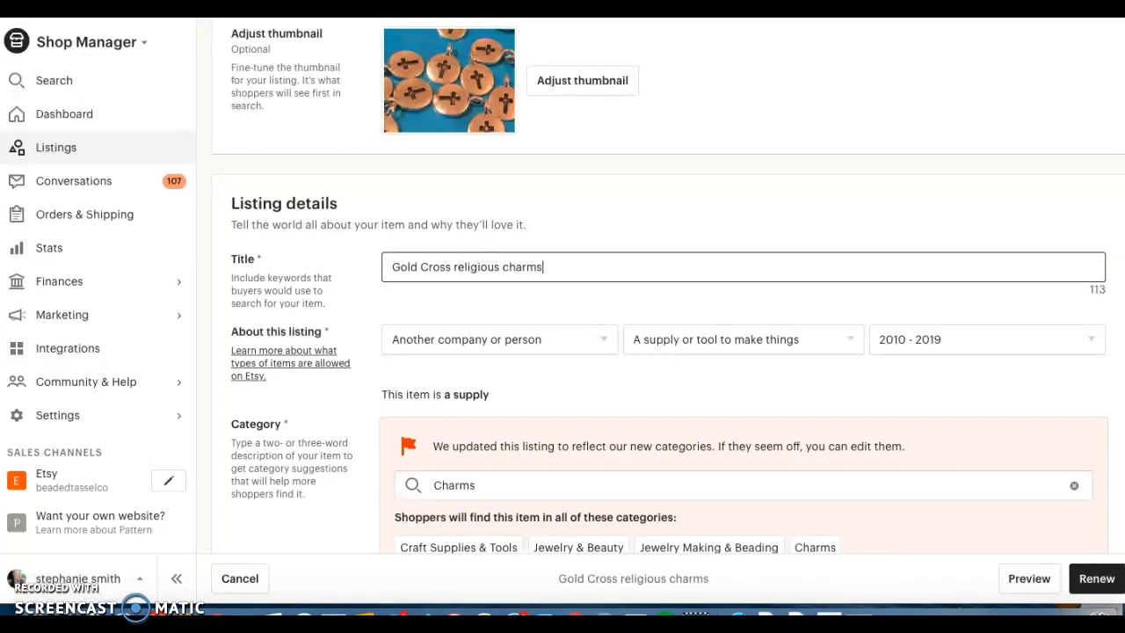
pyautogui.press('BackSpace')
pyautogui.write(',')
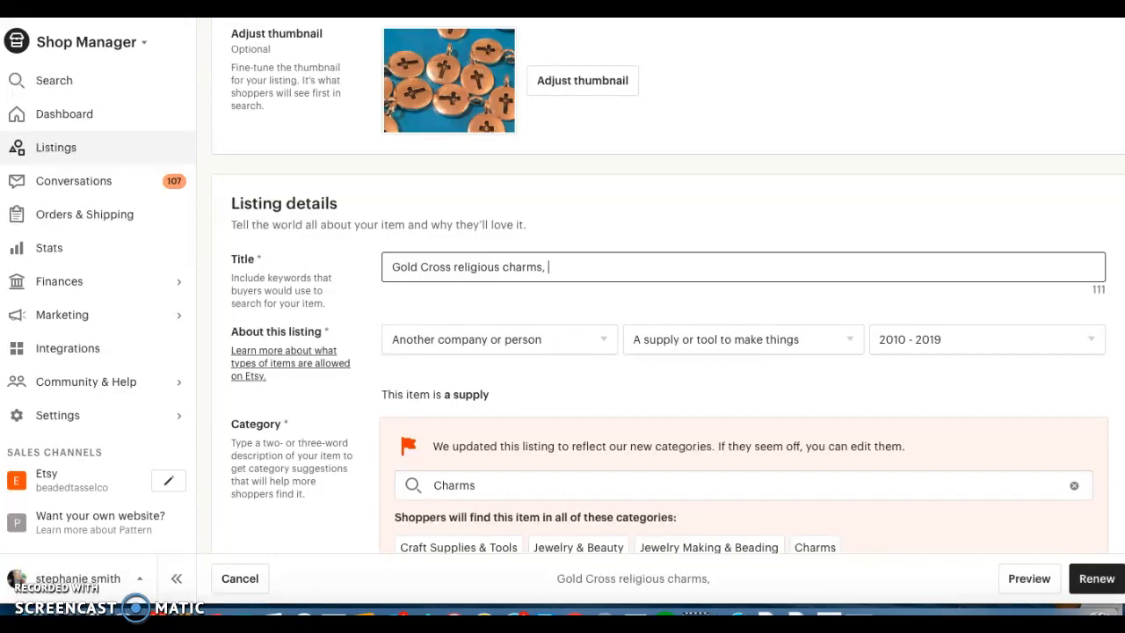
# Extend the listing title with "embossed Christian small pendants" after the comma.
pyautogui.write('emb')
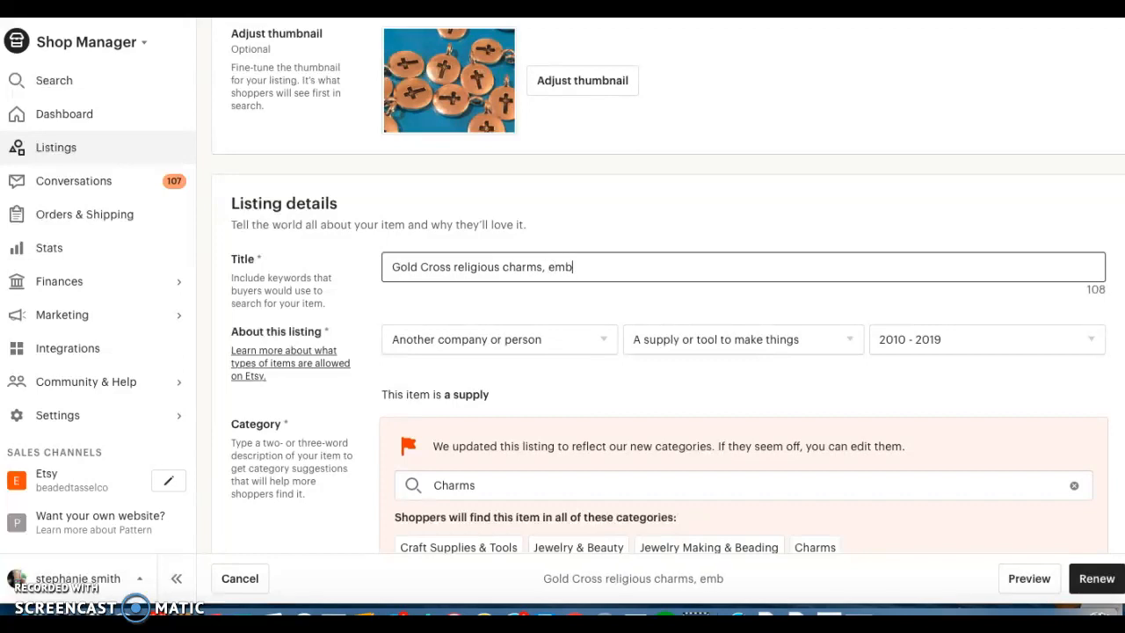
pyautogui.write('ossed')
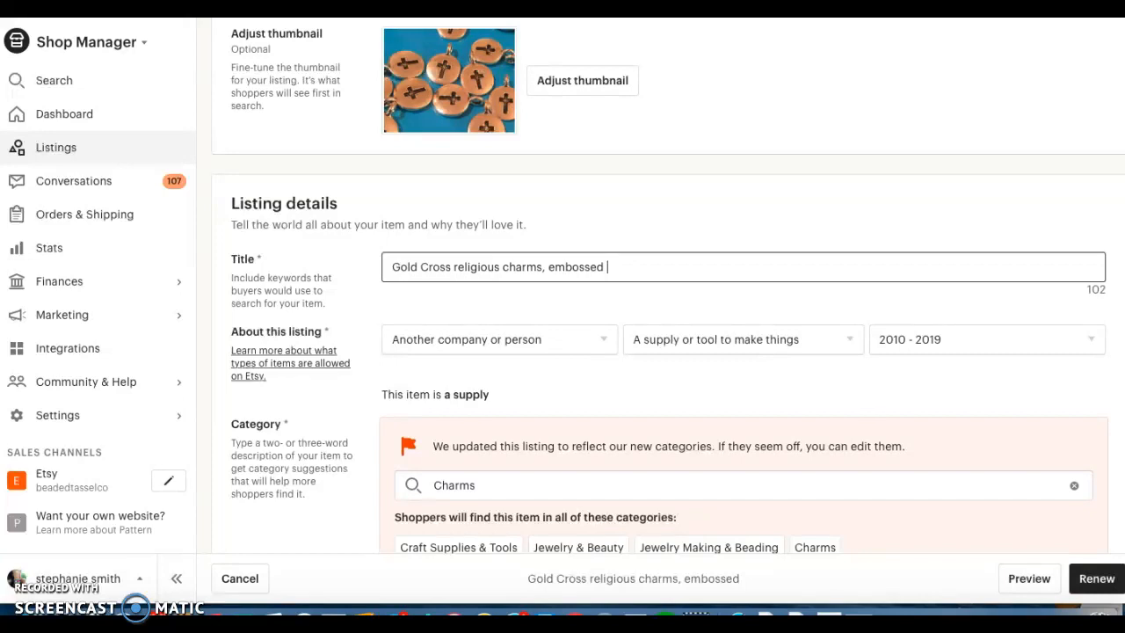
pyautogui.write('spl')
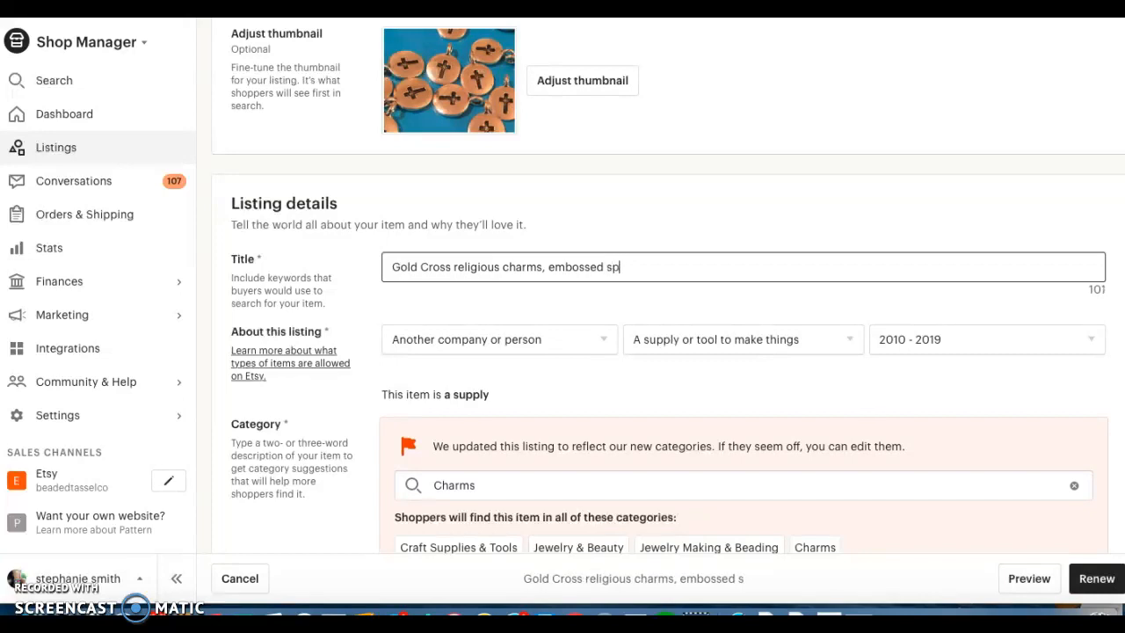
pyautogui.press('BackSpace')
pyautogui.press('BackSpace')
pyautogui.press('BackSpace')
pyautogui.write('chr')
pyautogui.press('BackSpace')
pyautogui.press('BackSpace')
pyautogui.press('BackSpace')
pyautogui.write('Christian')
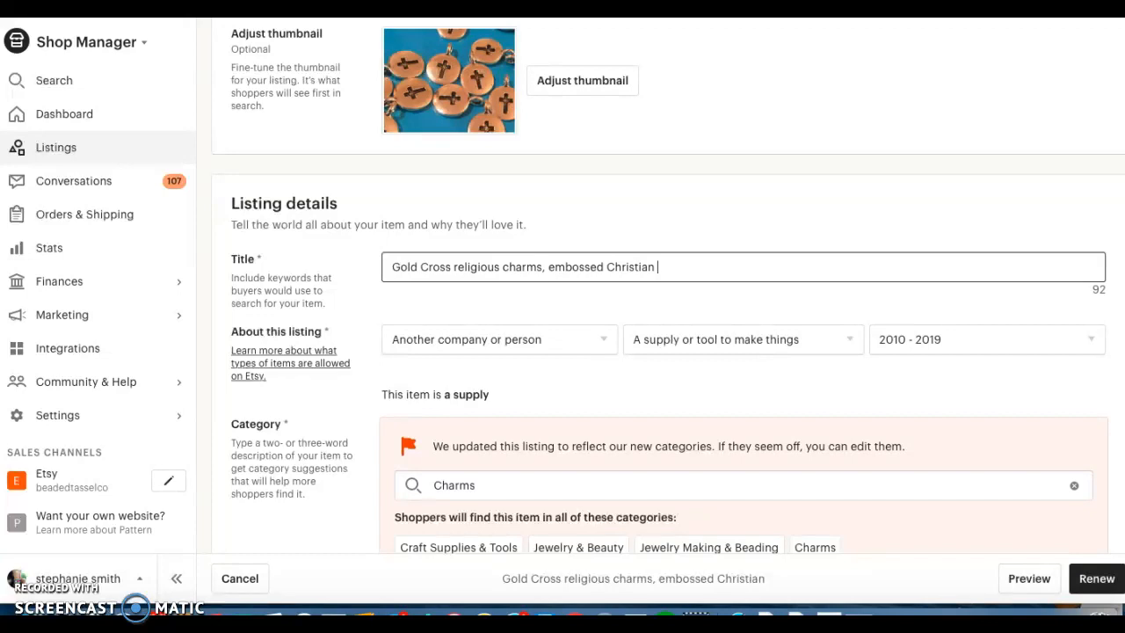
pyautogui.write(' small ')
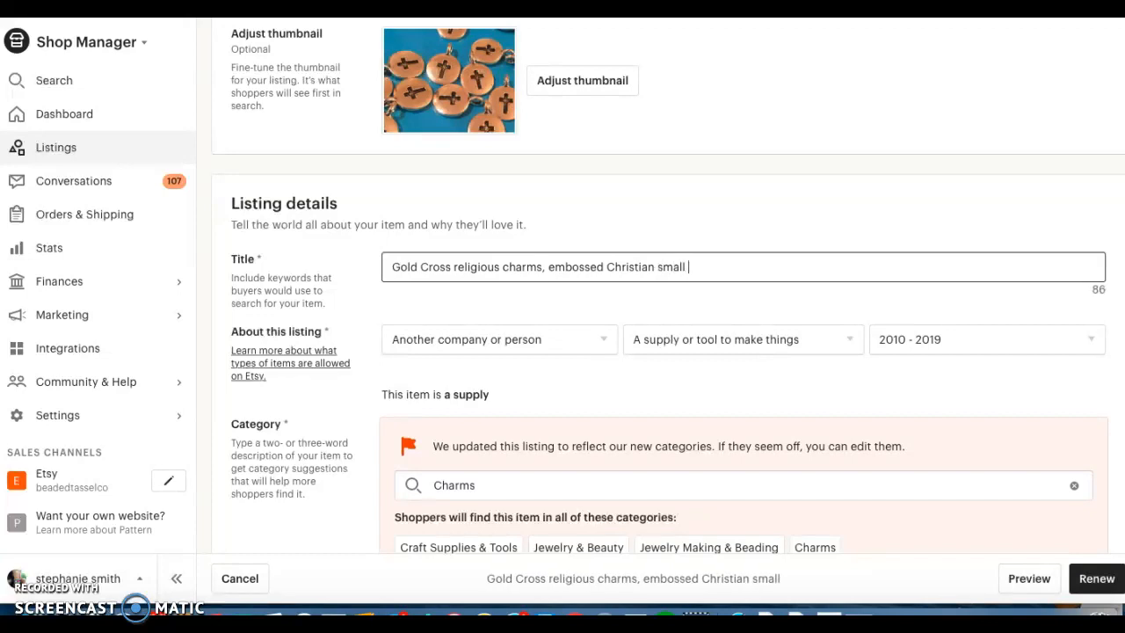
pyautogui.write('pendants')
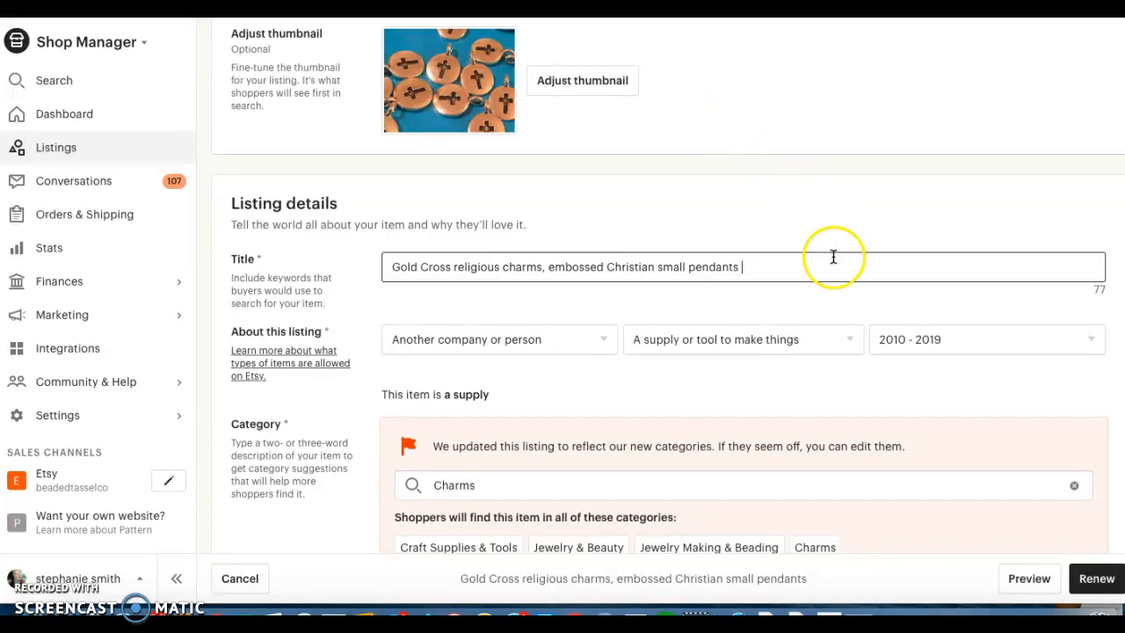
pyautogui.click(1058, 272)
# Replace the listing's Charms category with Pendants (Necklaces) under Jewelry, searching for "pendants".
pyautogui.scroll(-2, 498, 323)
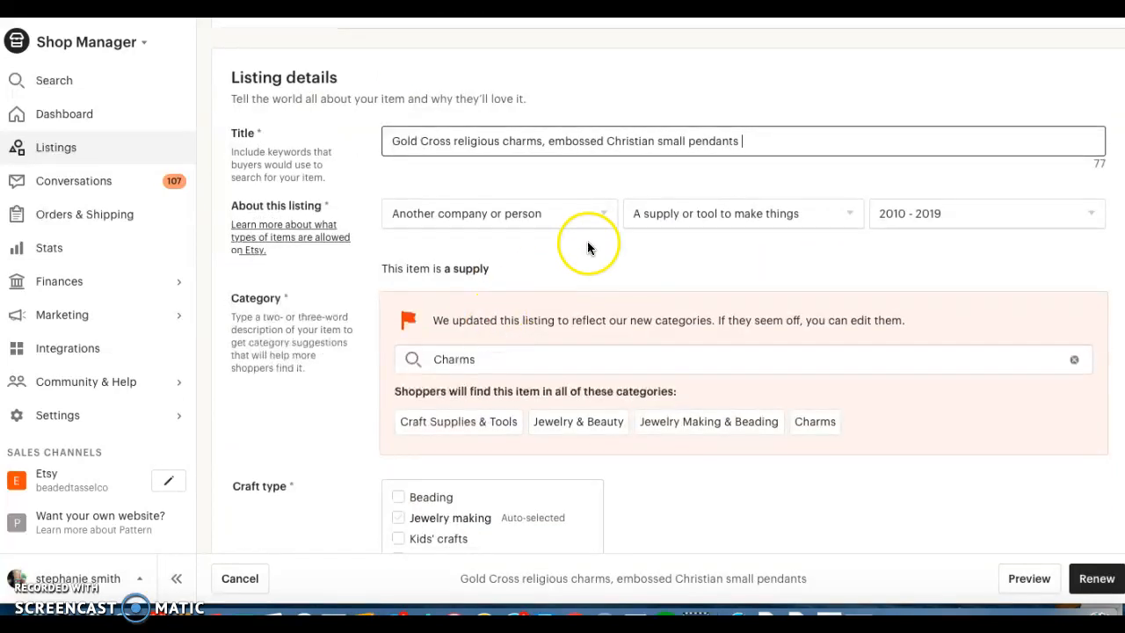
pyautogui.scroll(-1, 600, 206)
pyautogui.scroll(-1, 518, 320)
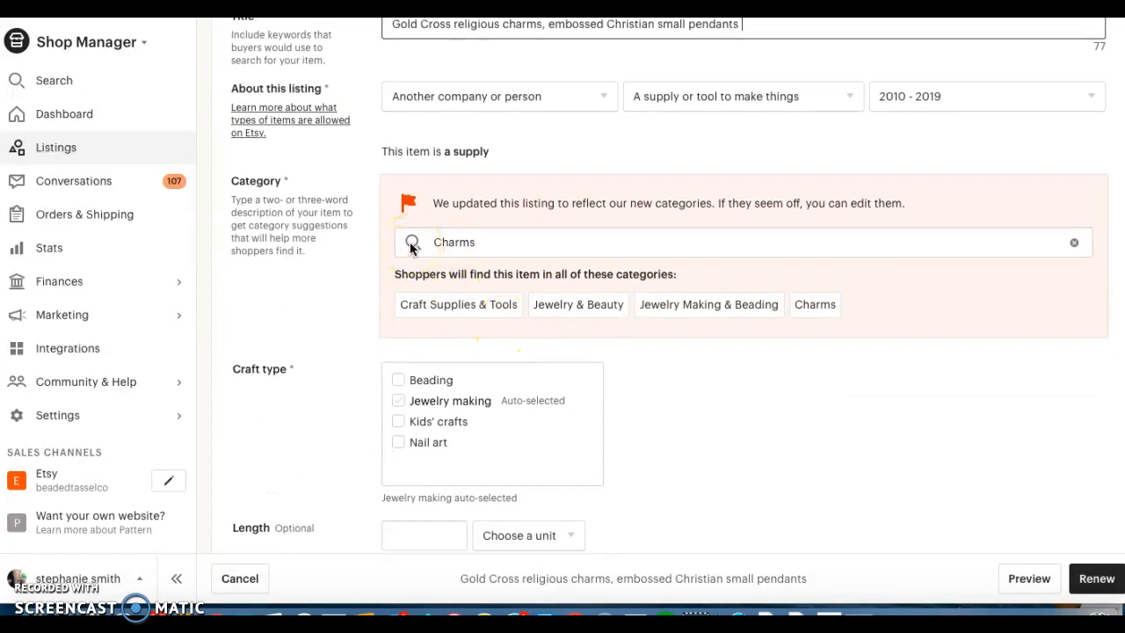
pyautogui.click(1072, 242)
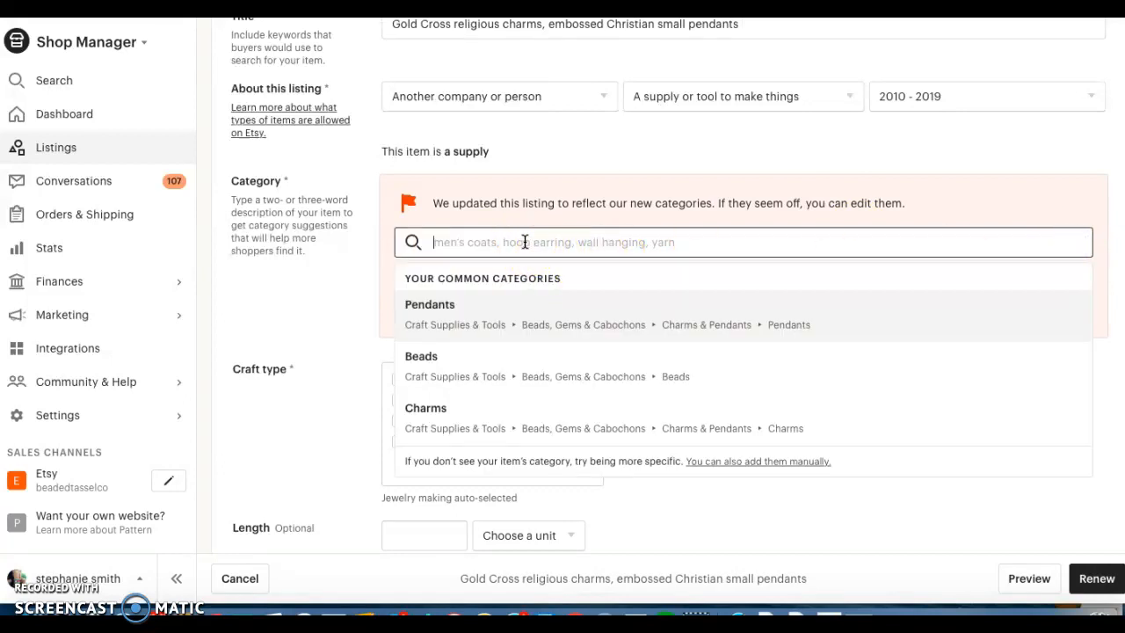
pyautogui.write('pendants')
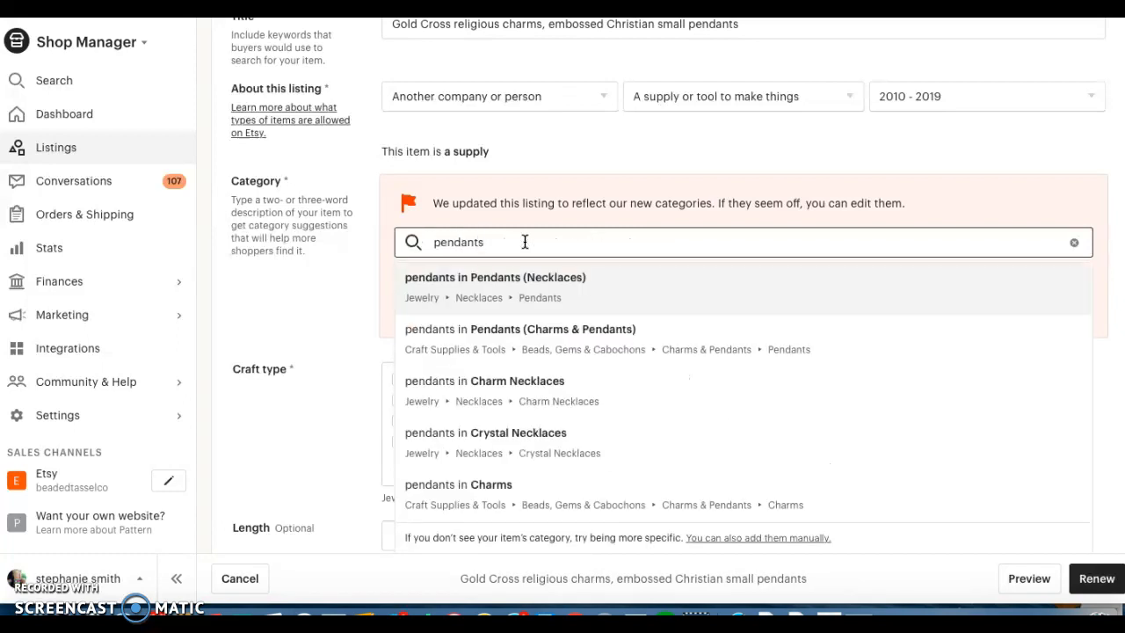
pyautogui.click(497, 278)
pyautogui.click(753, 360)
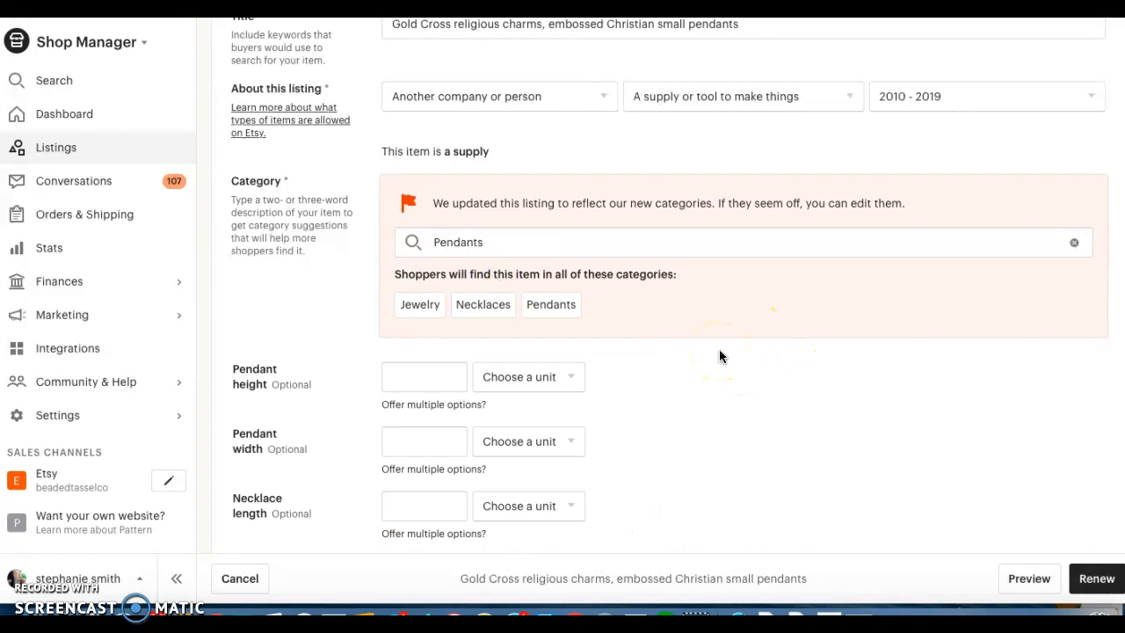
# Look over the new pendant attributes and set the pendant height to 12 mm.
pyautogui.scroll(-3, 339, 326)
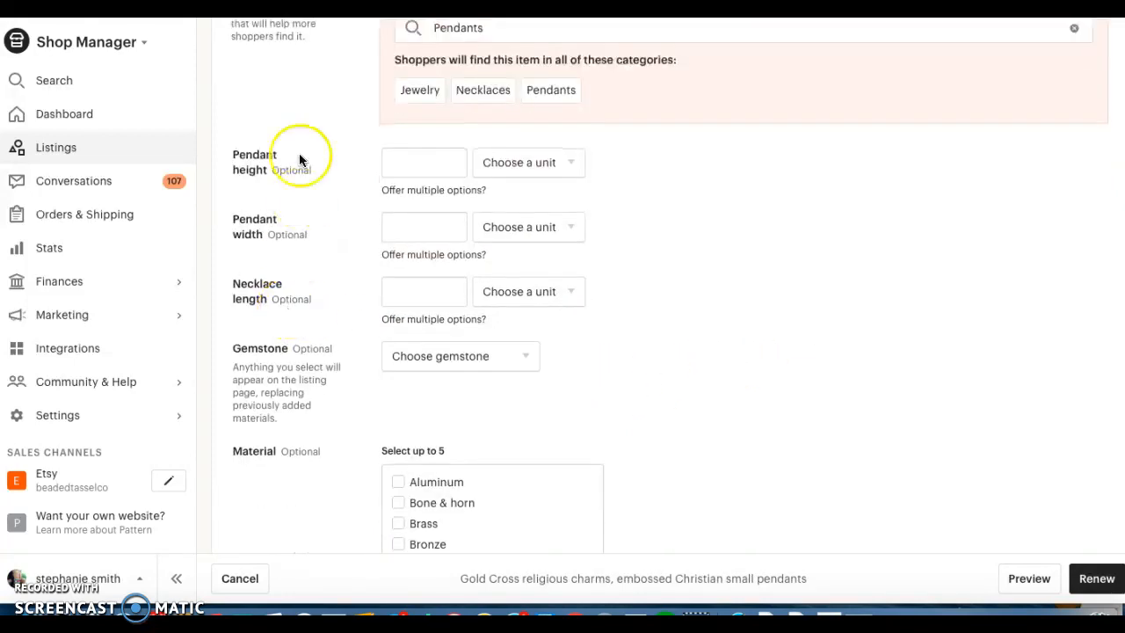
pyautogui.scroll(3, 287, 104)
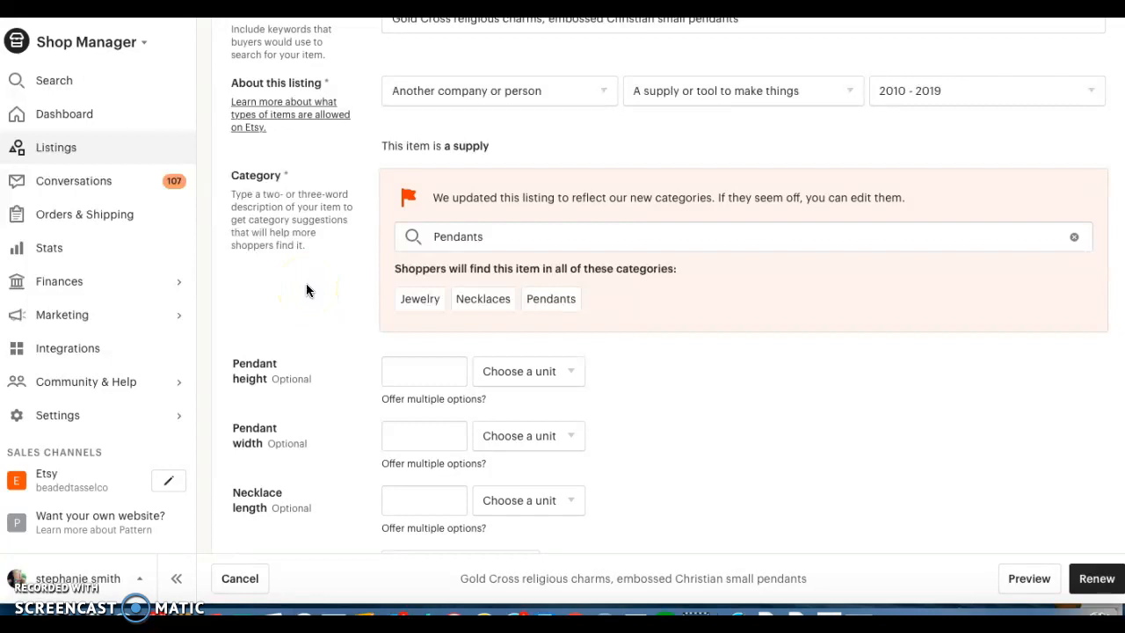
pyautogui.scroll(-2, 307, 293)
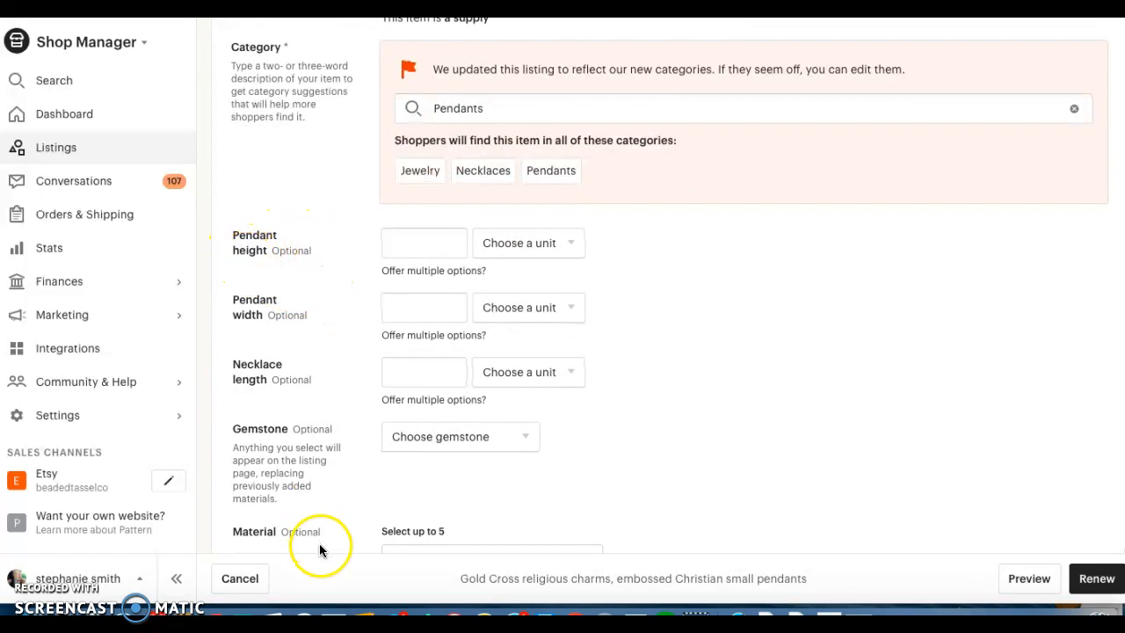
pyautogui.scroll(1, 289, 171)
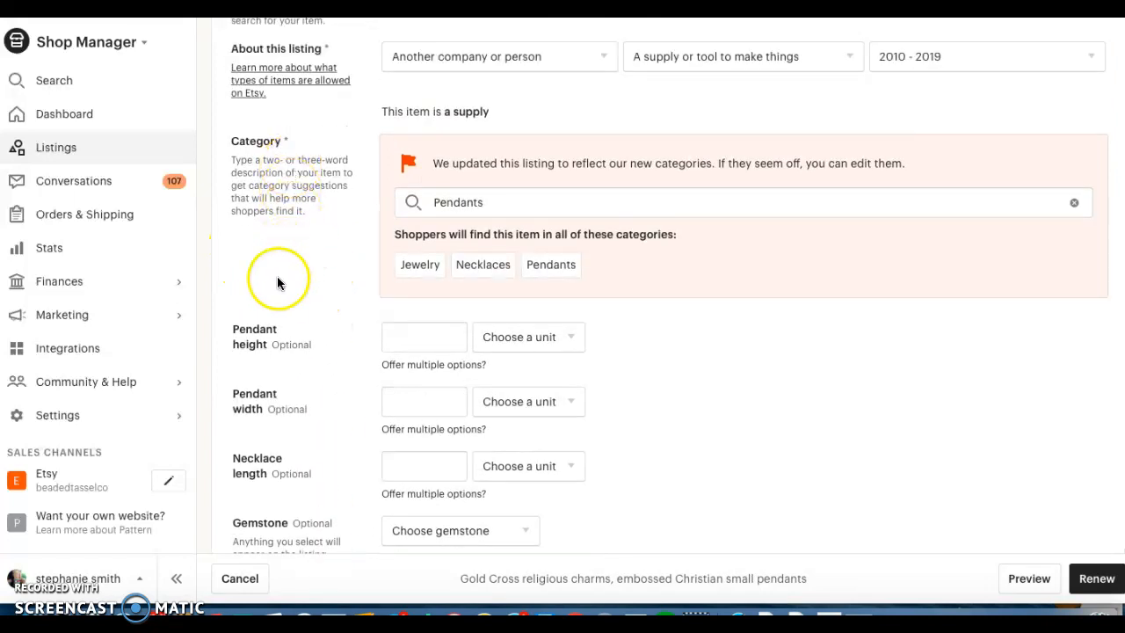
pyautogui.scroll(1, 277, 283)
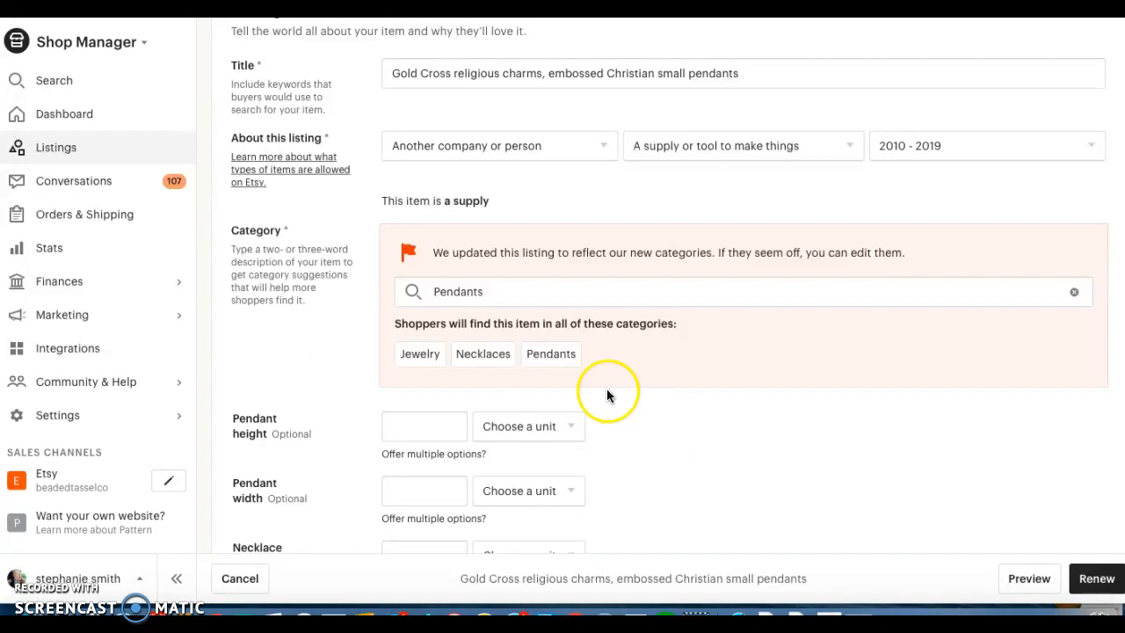
pyautogui.scroll(-1, 607, 394)
pyautogui.click(435, 321)
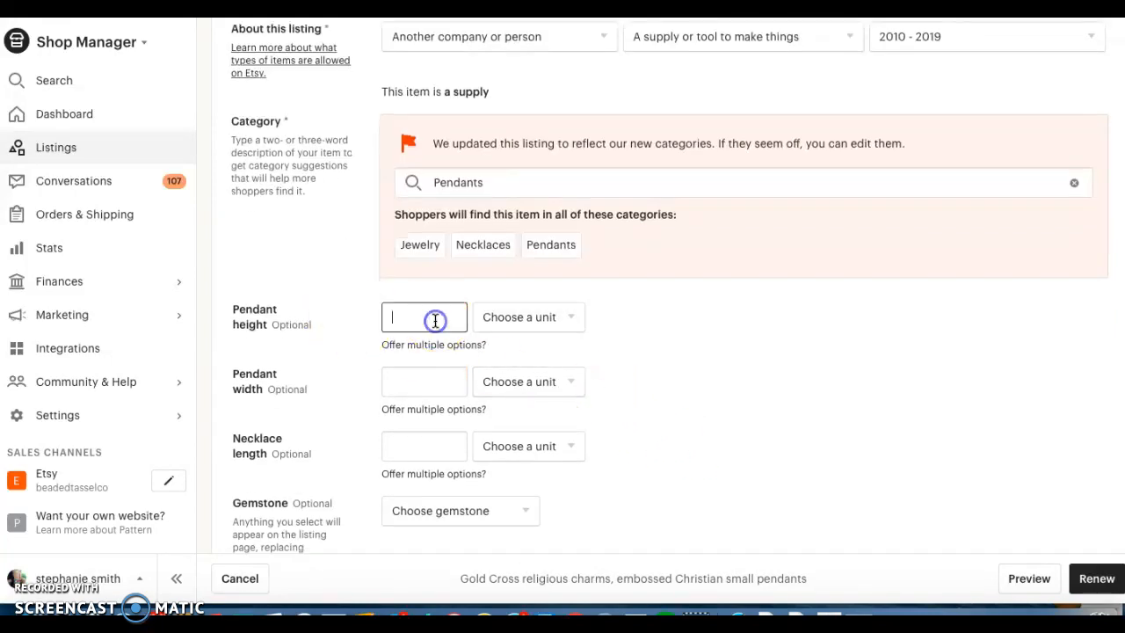
pyautogui.write('12')
pyautogui.click(566, 317)
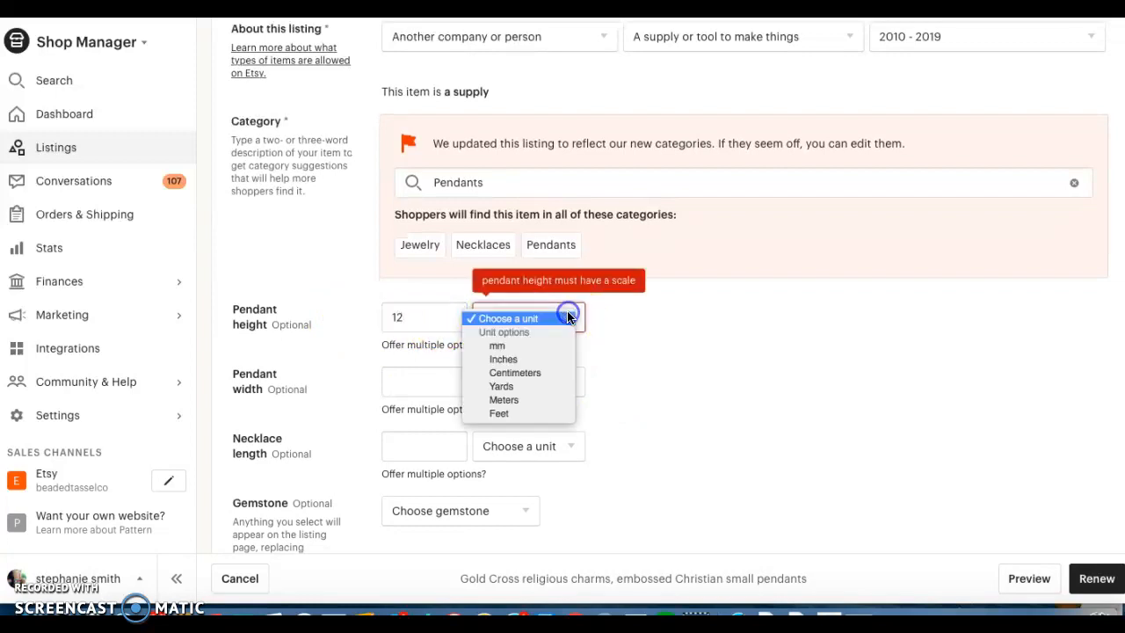
pyautogui.click(536, 345)
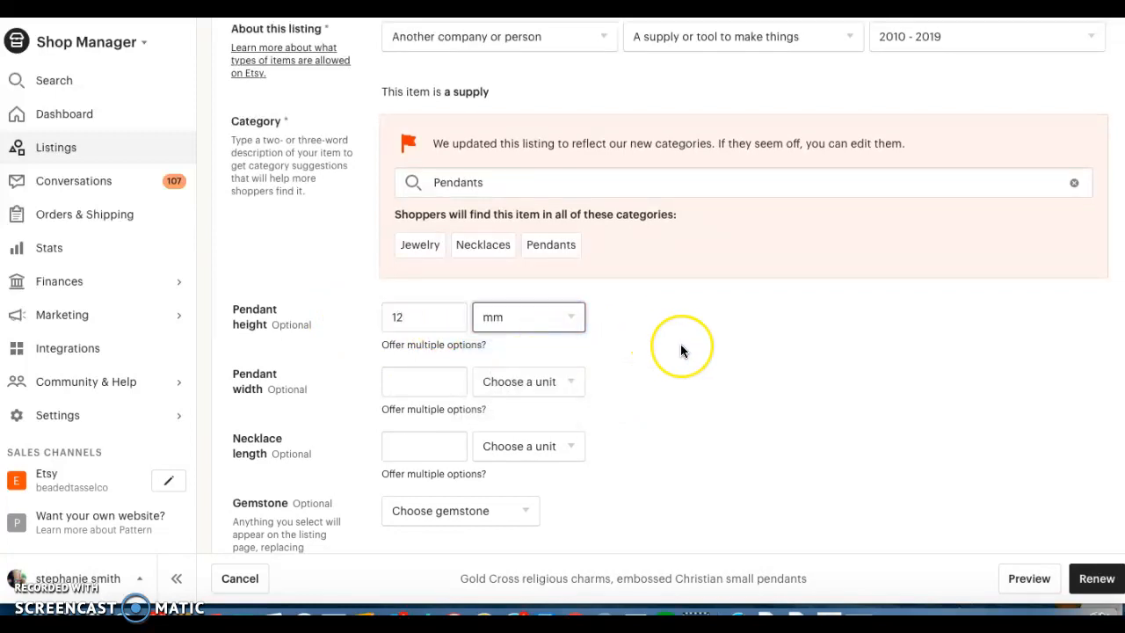
# Set the pendant width to 12 mm.
pyautogui.scroll(-1, 681, 351)
pyautogui.click(428, 306)
pyautogui.write('12')
pyautogui.click(535, 305)
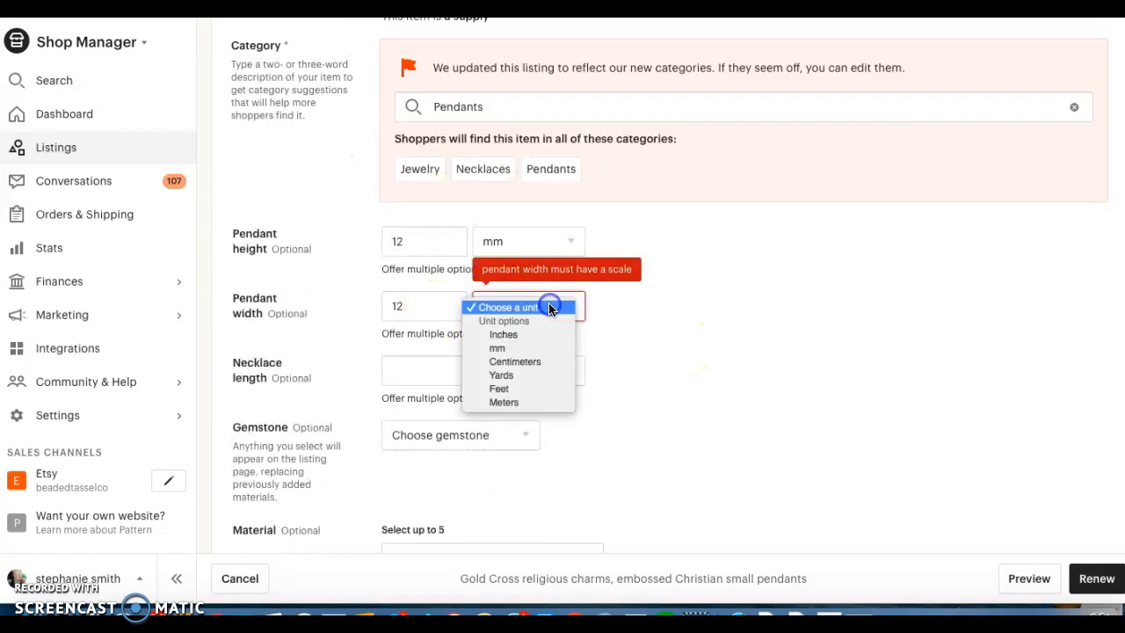
pyautogui.click(535, 344)
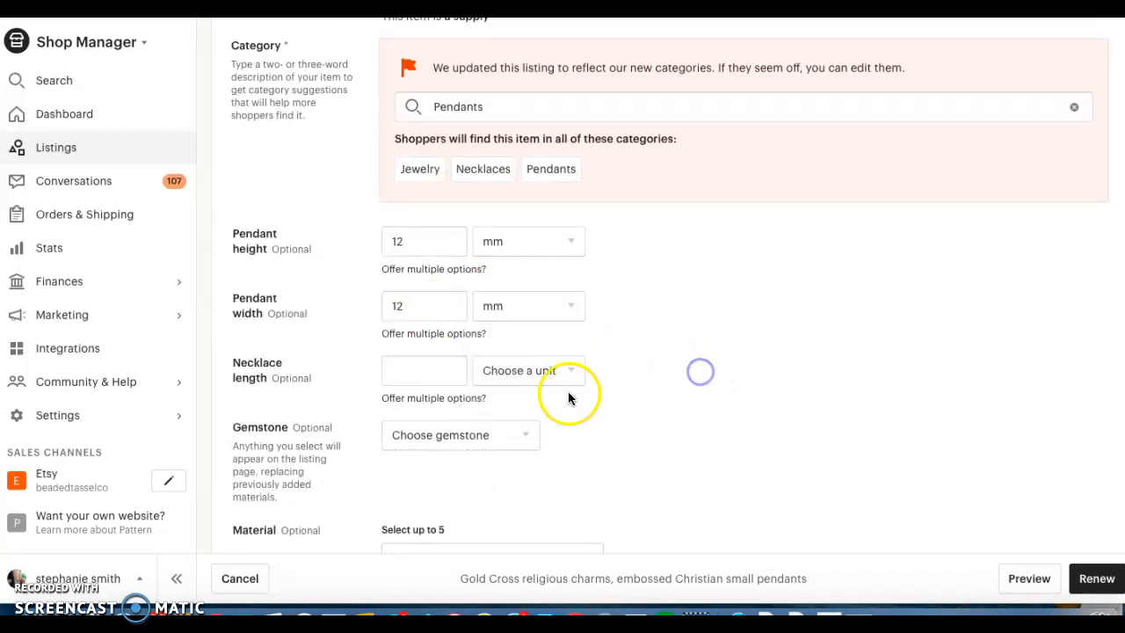
# Select Brass as the pendant's material, leaving necklace length and gemstone blank.
pyautogui.scroll(-1, 454, 389)
pyautogui.scroll(-1, 390, 326)
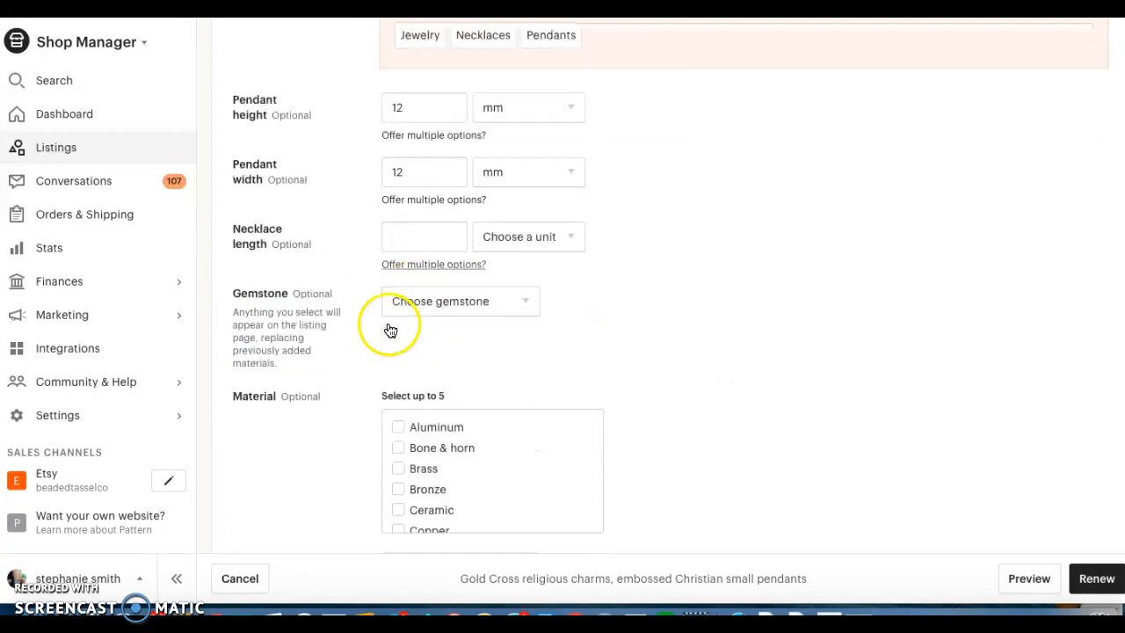
pyautogui.scroll(-2, 521, 279)
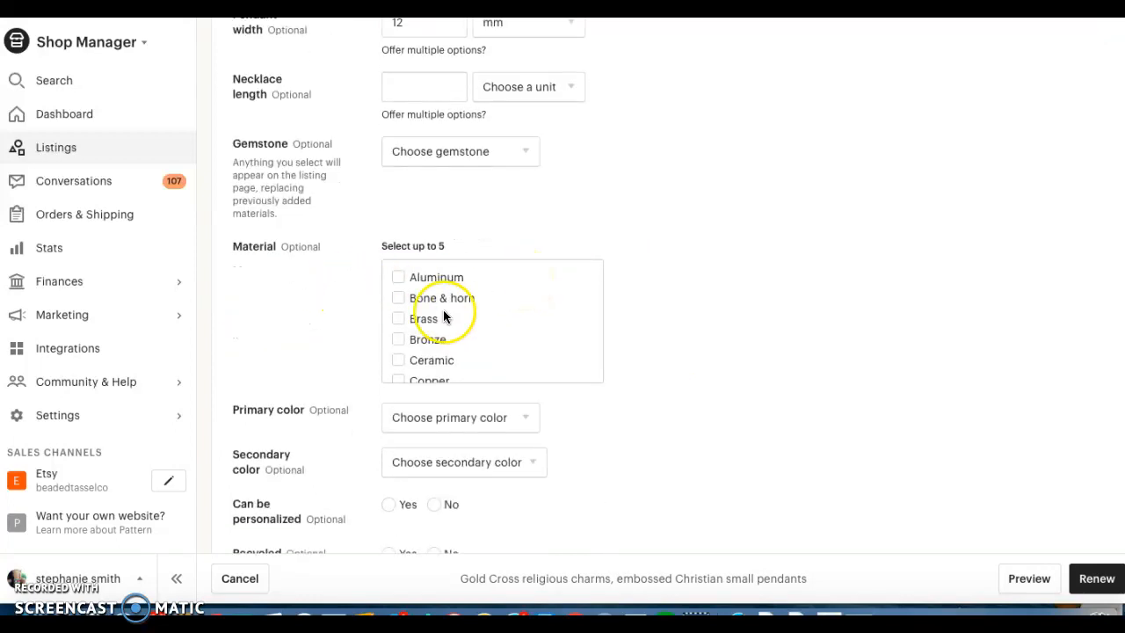
pyautogui.click(399, 319)
# Set the listing's primary color to Gold.
pyautogui.scroll(-1, 646, 264)
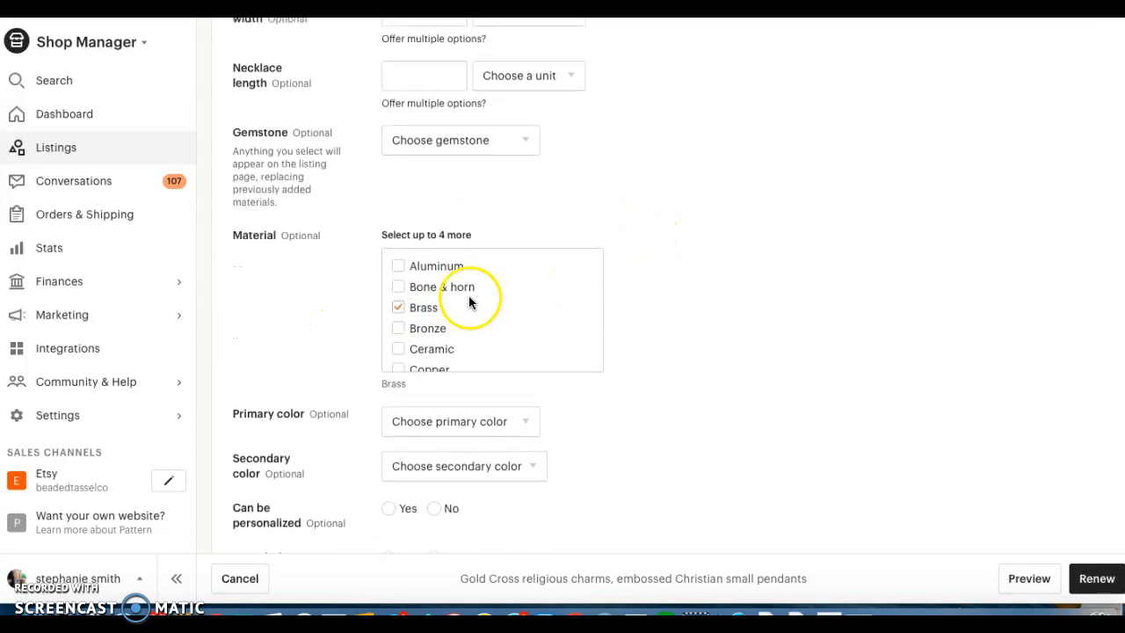
pyautogui.scroll(-2, 616, 279)
pyautogui.click(495, 256)
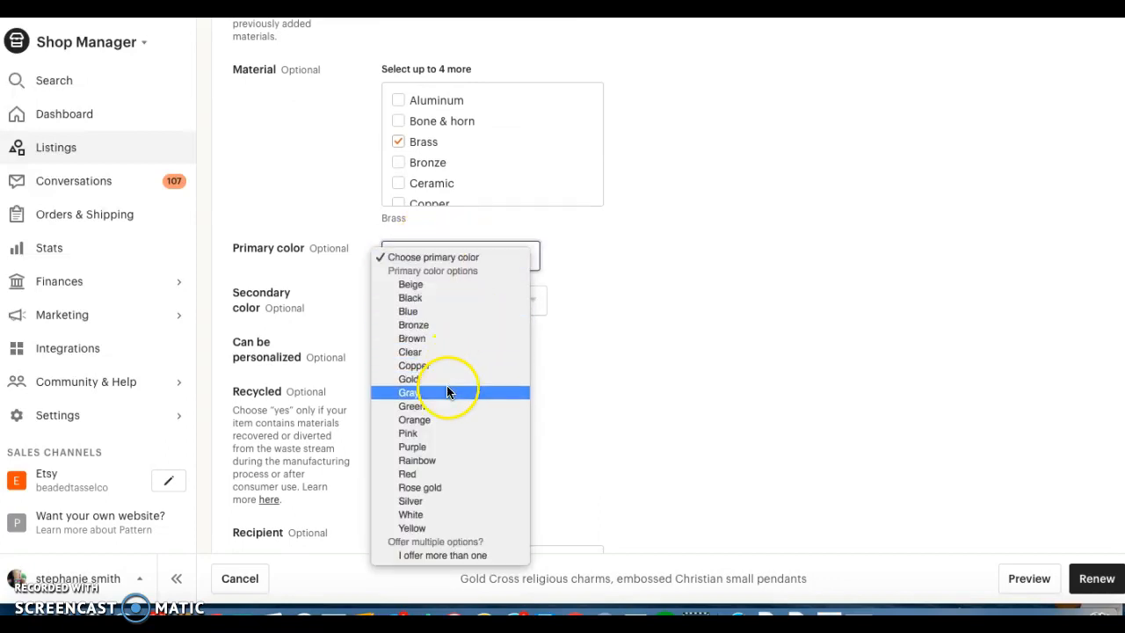
pyautogui.click(447, 384)
pyautogui.click(517, 257)
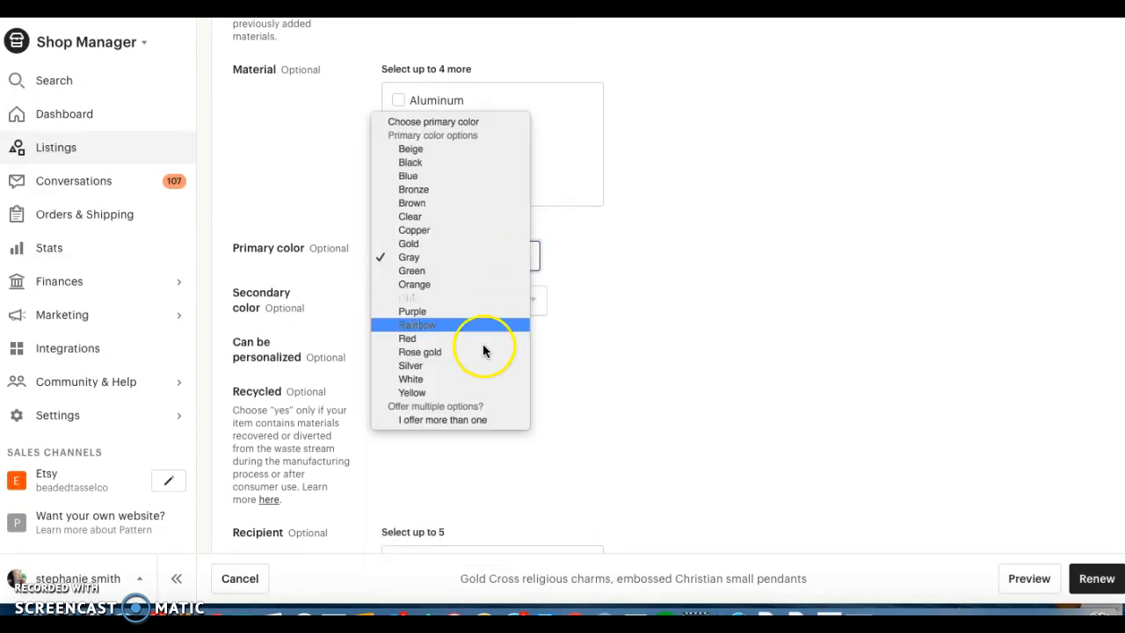
pyautogui.click(460, 244)
# Check the secondary color options without choosing one, and select Boys as the recipient.
pyautogui.click(519, 300)
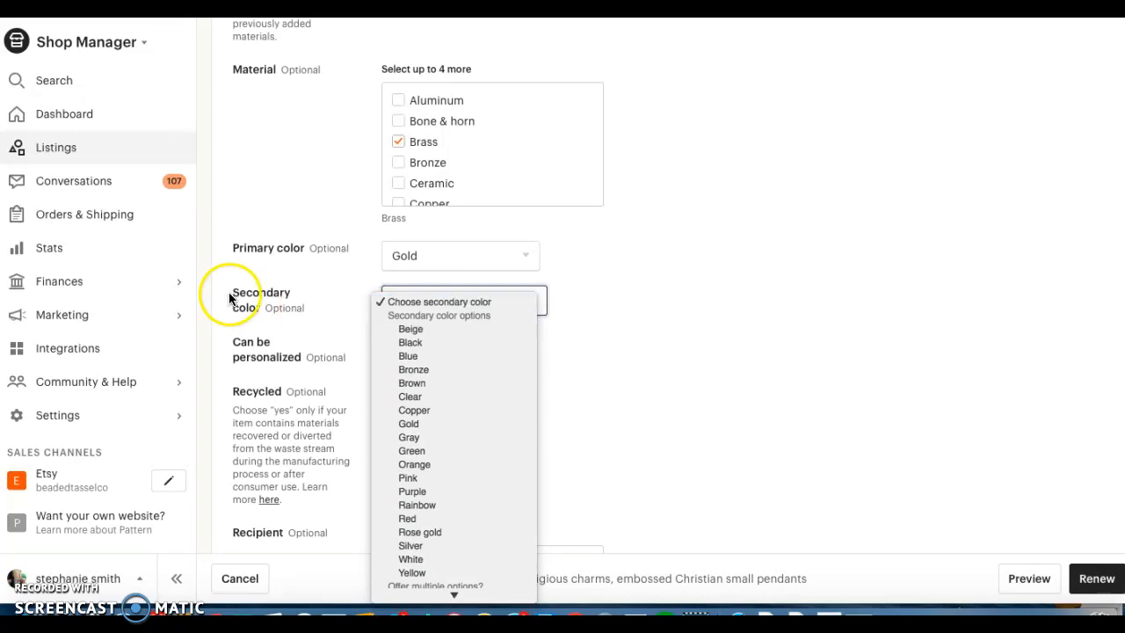
pyautogui.click(613, 321)
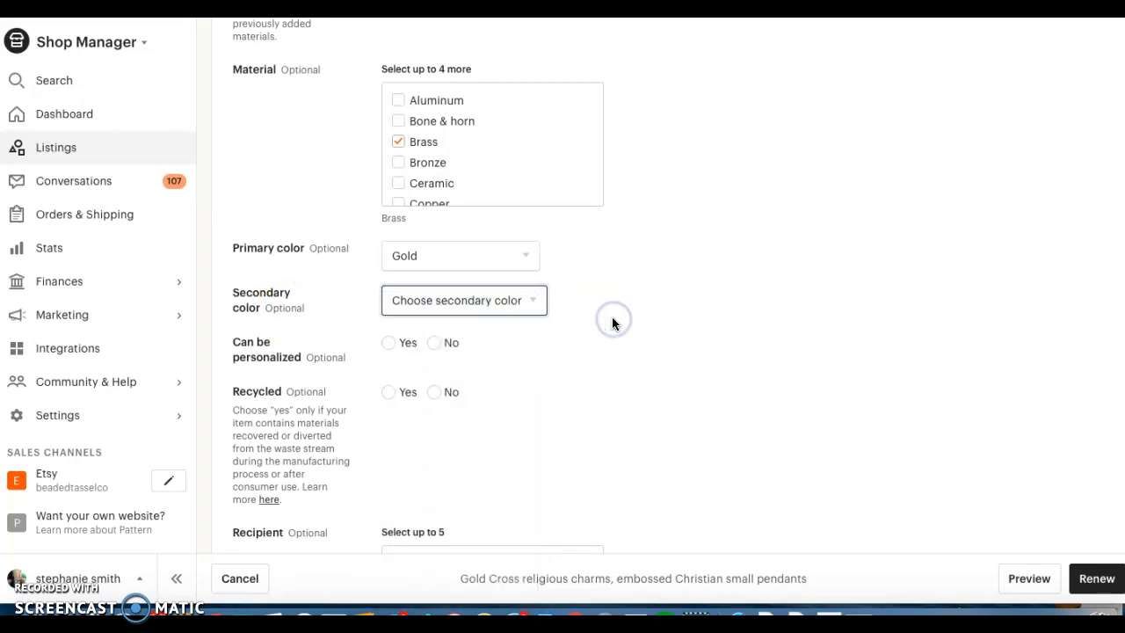
pyautogui.scroll(-1, 534, 338)
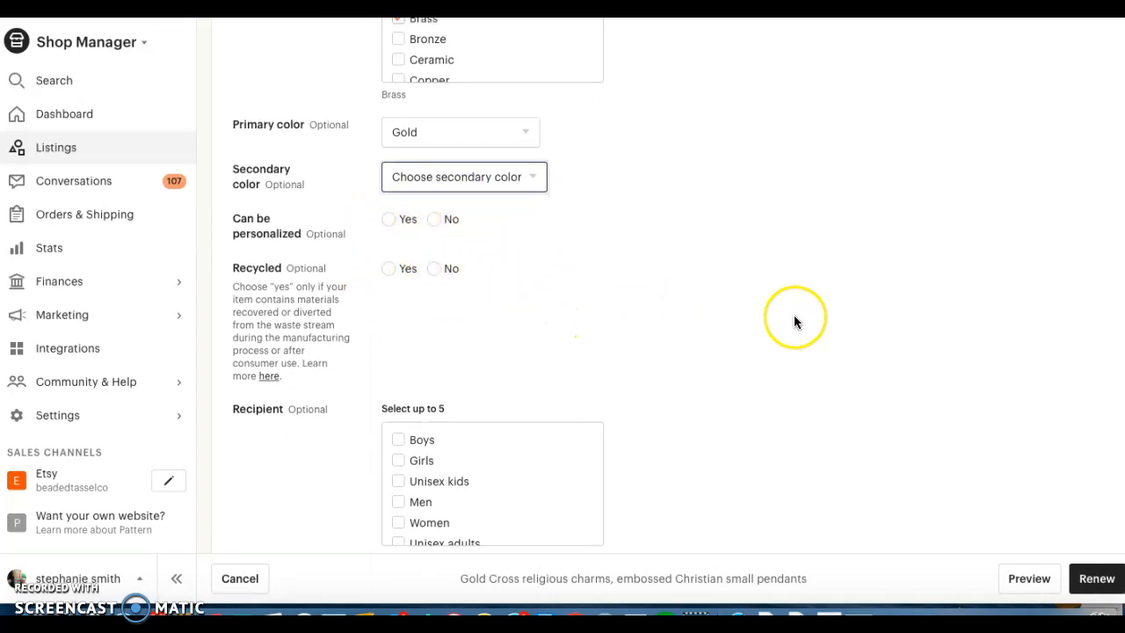
pyautogui.scroll(-3, 790, 318)
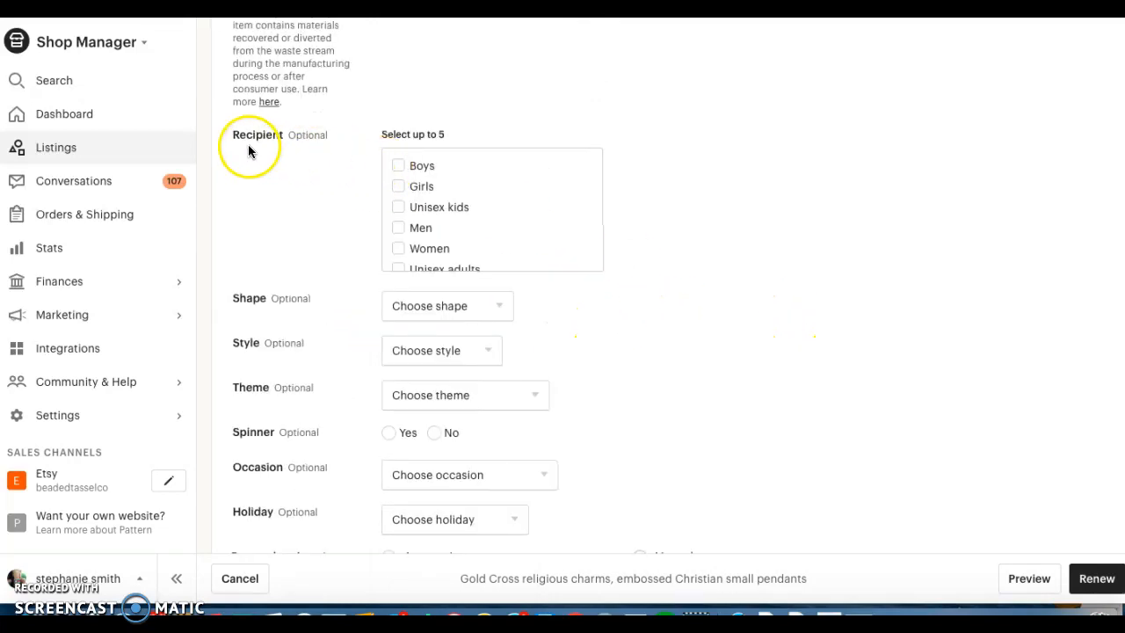
pyautogui.scroll(1, 435, 198)
pyautogui.scroll(1, 403, 192)
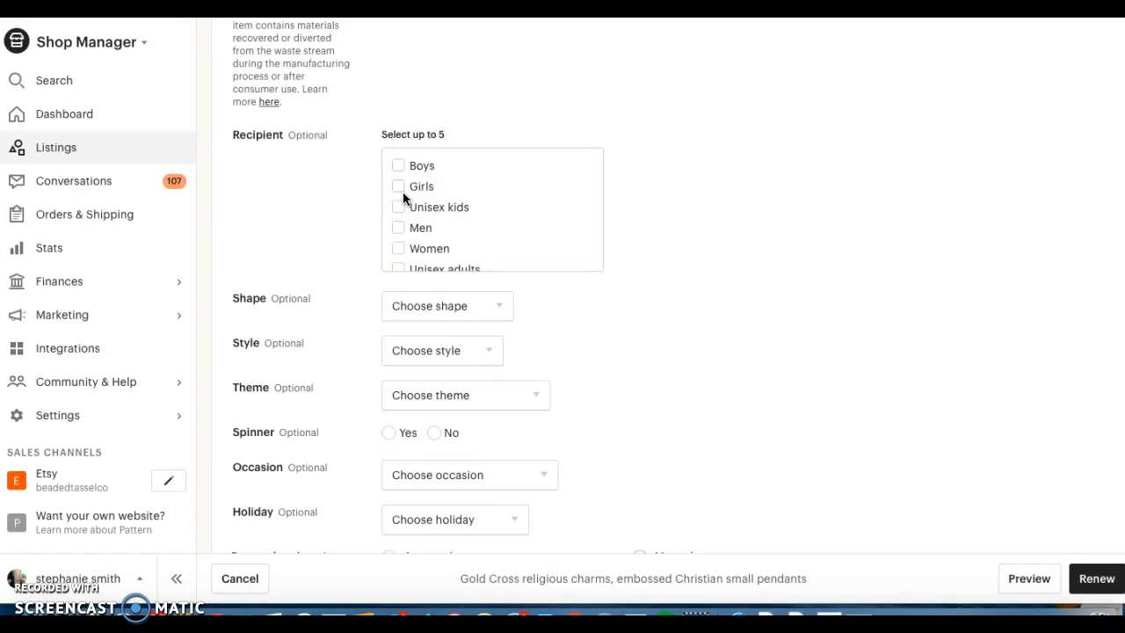
pyautogui.click(397, 167)
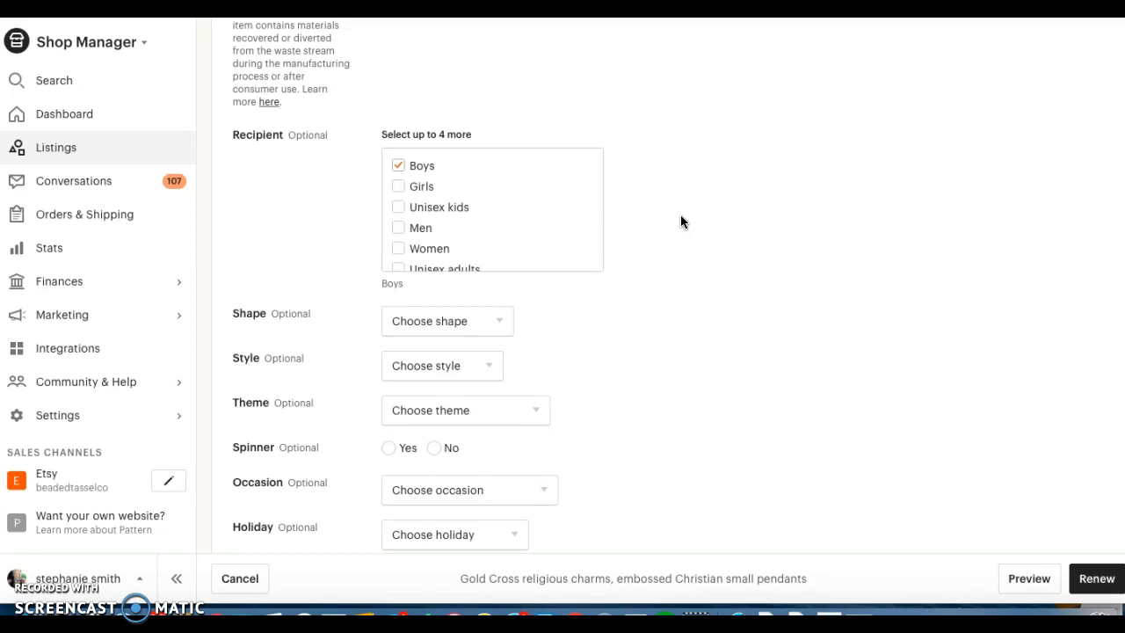
pyautogui.scroll(-1, 578, 255)
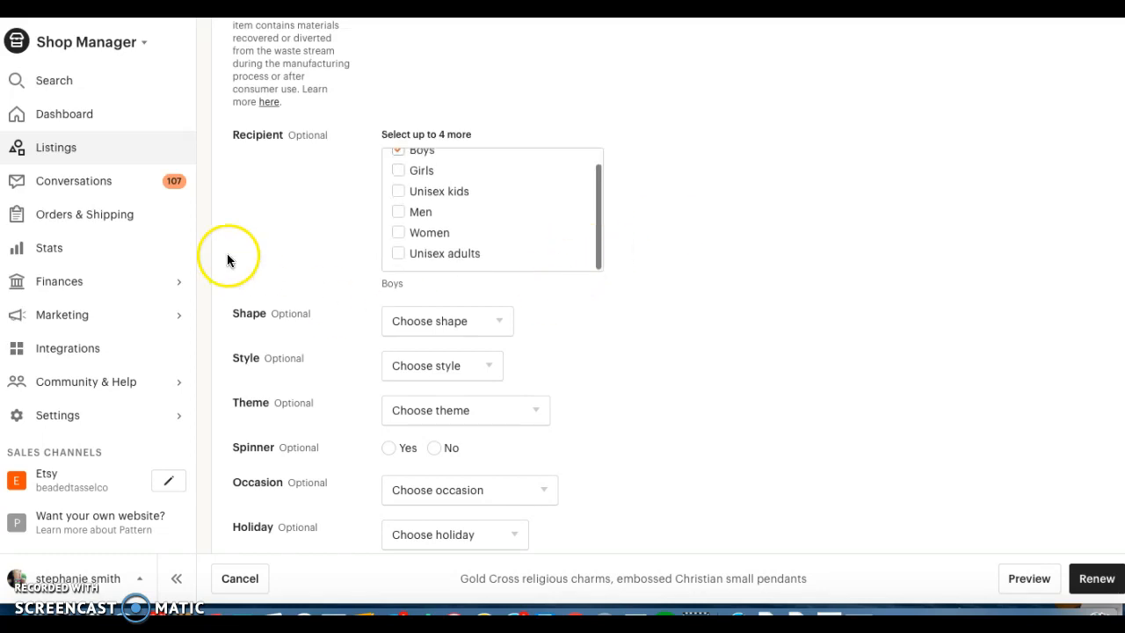
# Look through the shape options without choosing one, and set the theme to Beach & tropical.
pyautogui.scroll(-2, 227, 260)
pyautogui.click(488, 188)
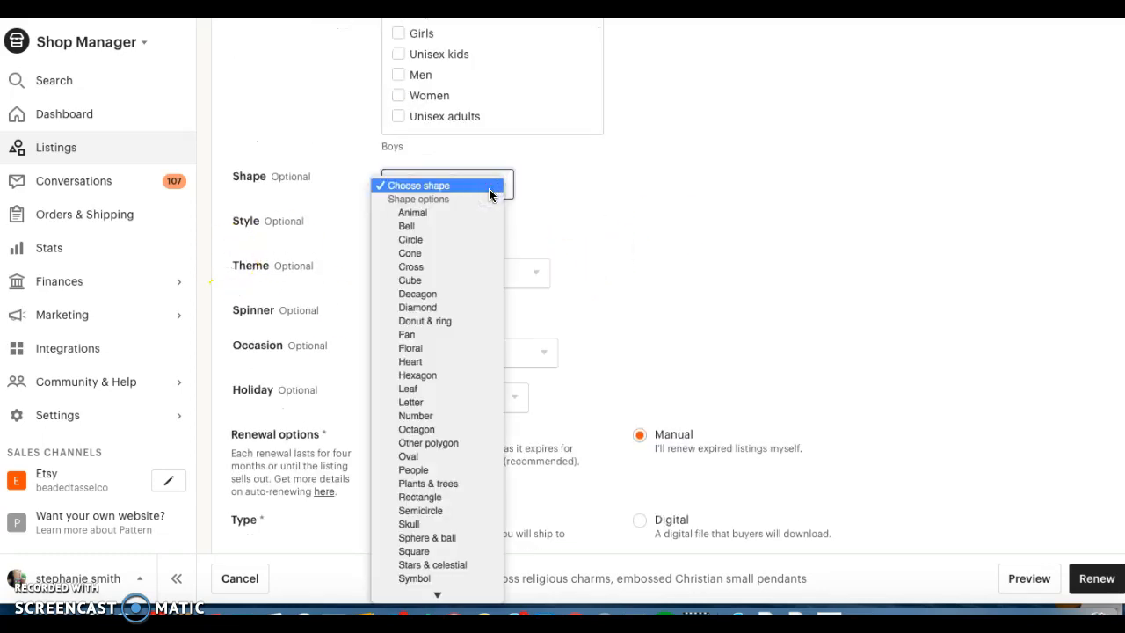
pyautogui.scroll(-1, 457, 352)
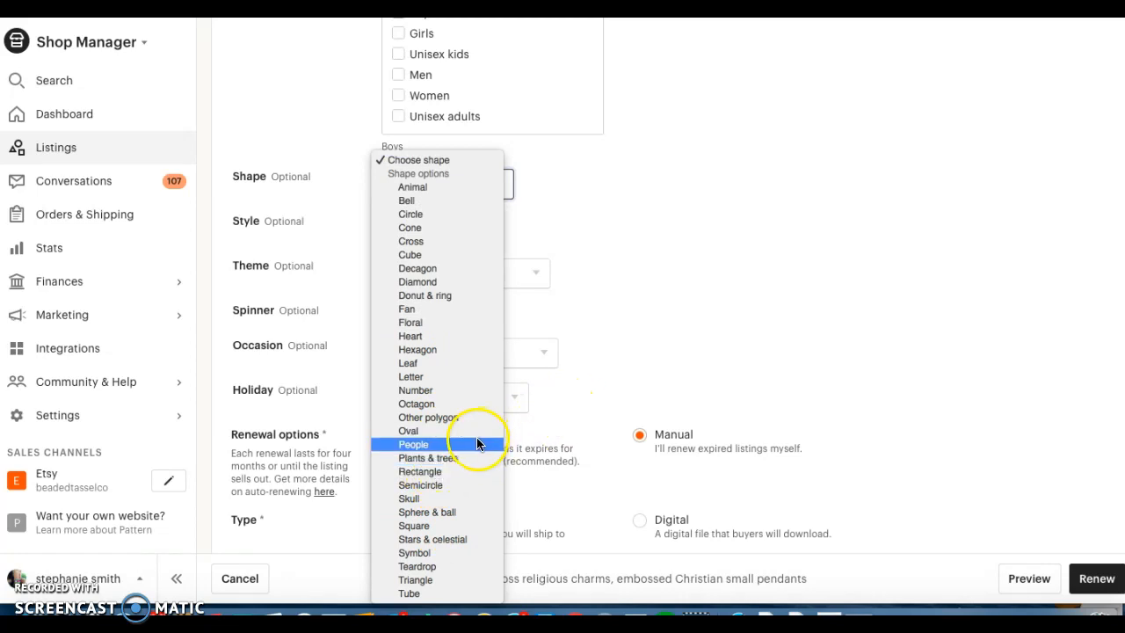
pyautogui.click(697, 368)
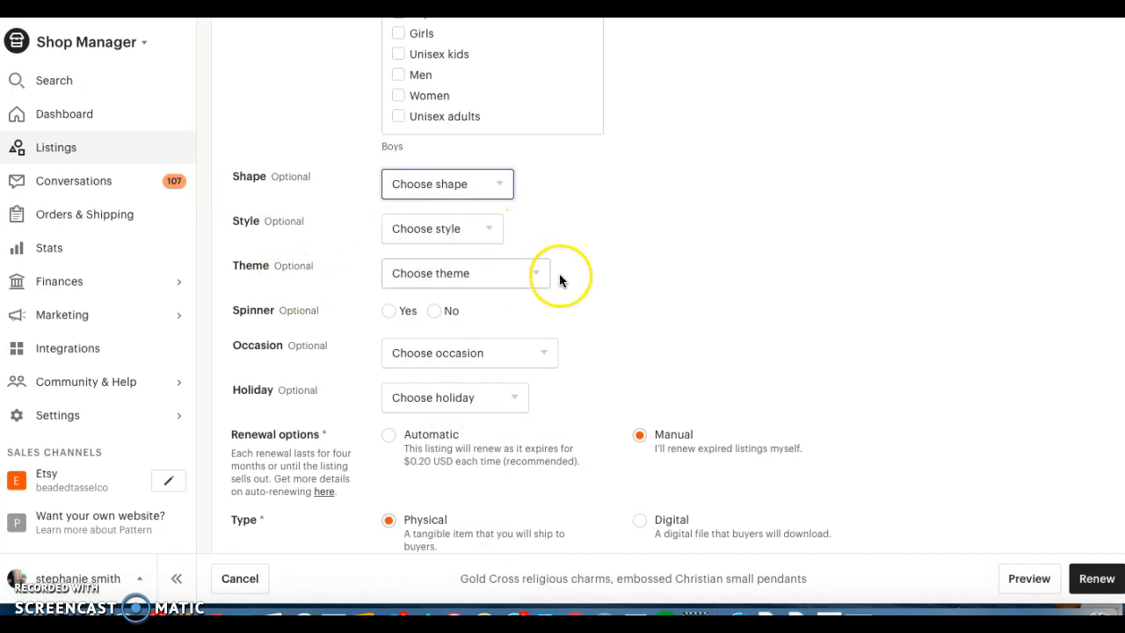
pyautogui.click(534, 272)
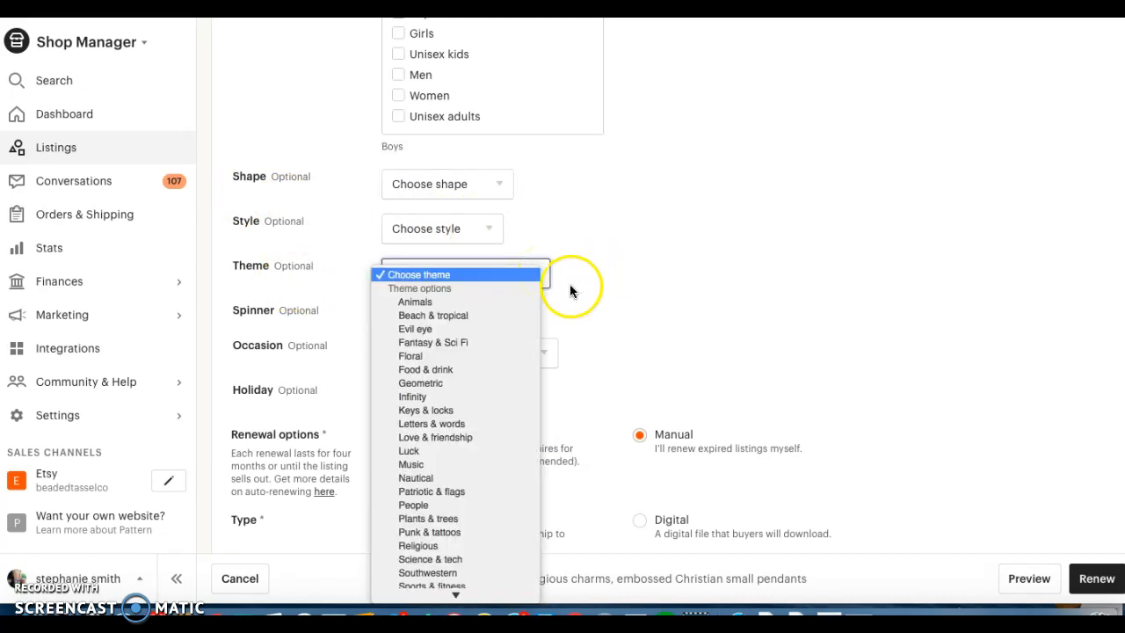
pyautogui.click(471, 316)
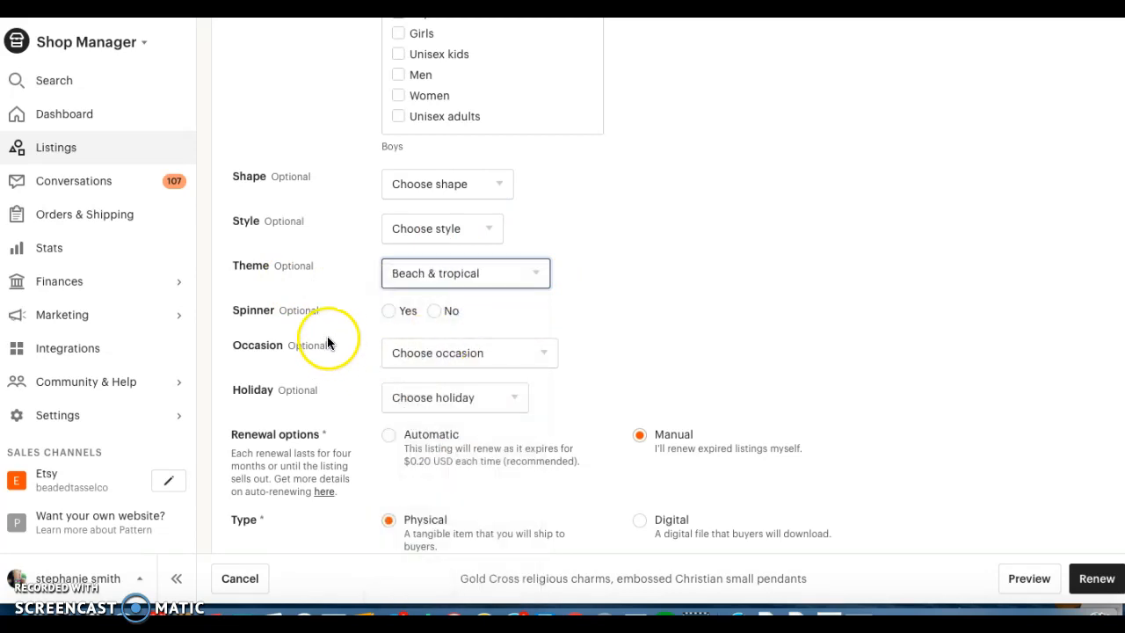
# Replace the first line of the description with "Beautiful gold cross Charms.".
pyautogui.scroll(-1, 253, 323)
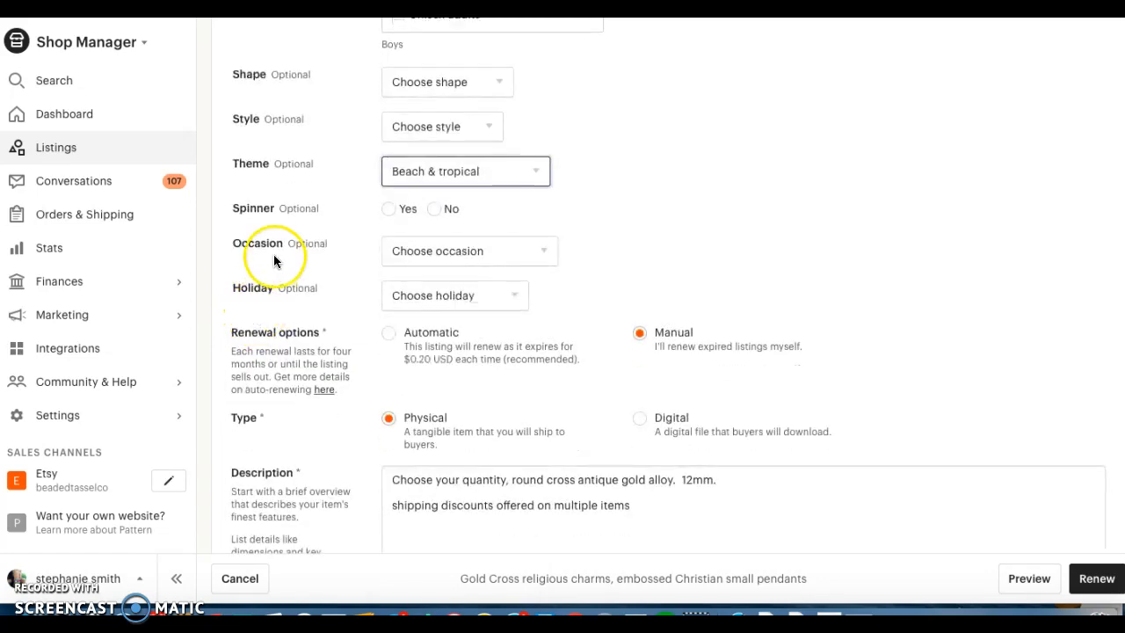
pyautogui.scroll(-1, 582, 251)
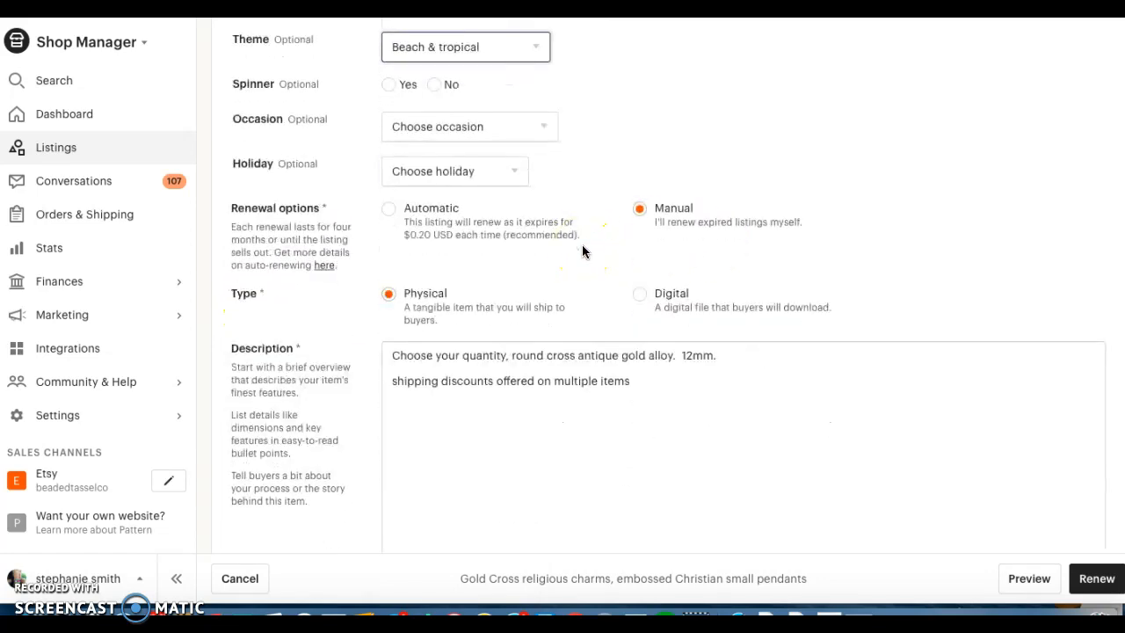
pyautogui.scroll(-1, 581, 248)
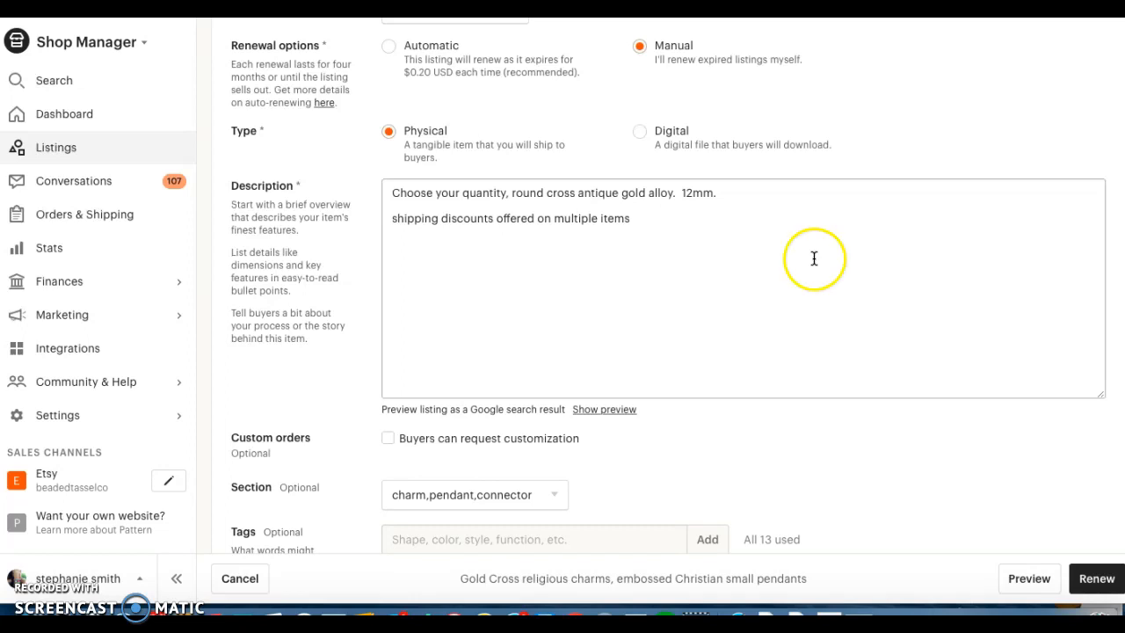
pyautogui.moveTo(728, 188); pyautogui.dragTo(376, 186)
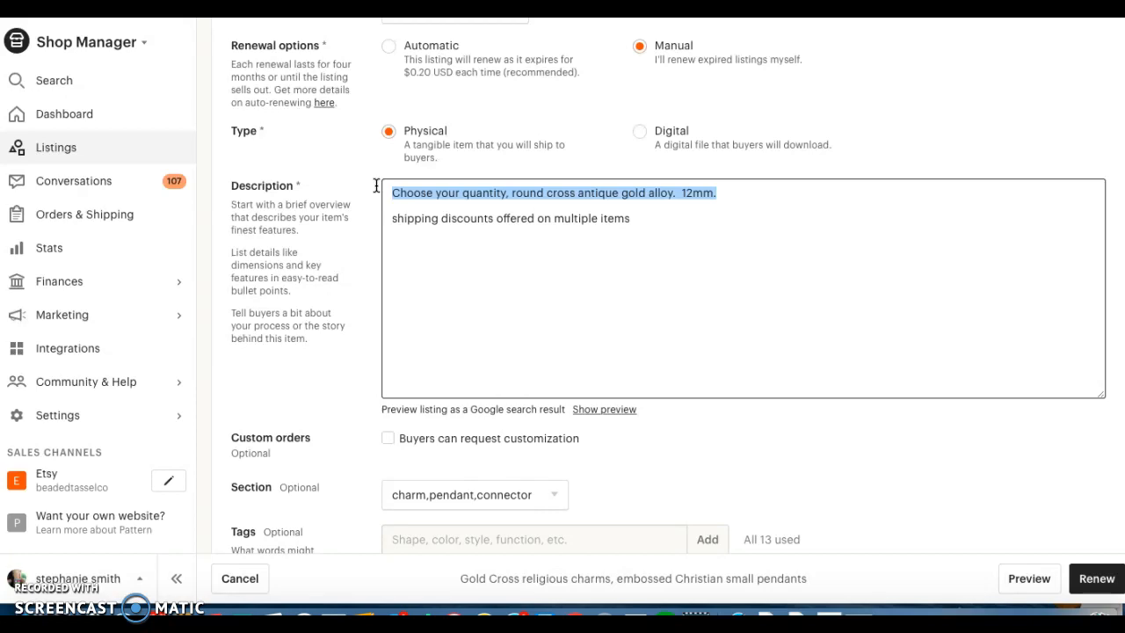
pyautogui.write('Bea')
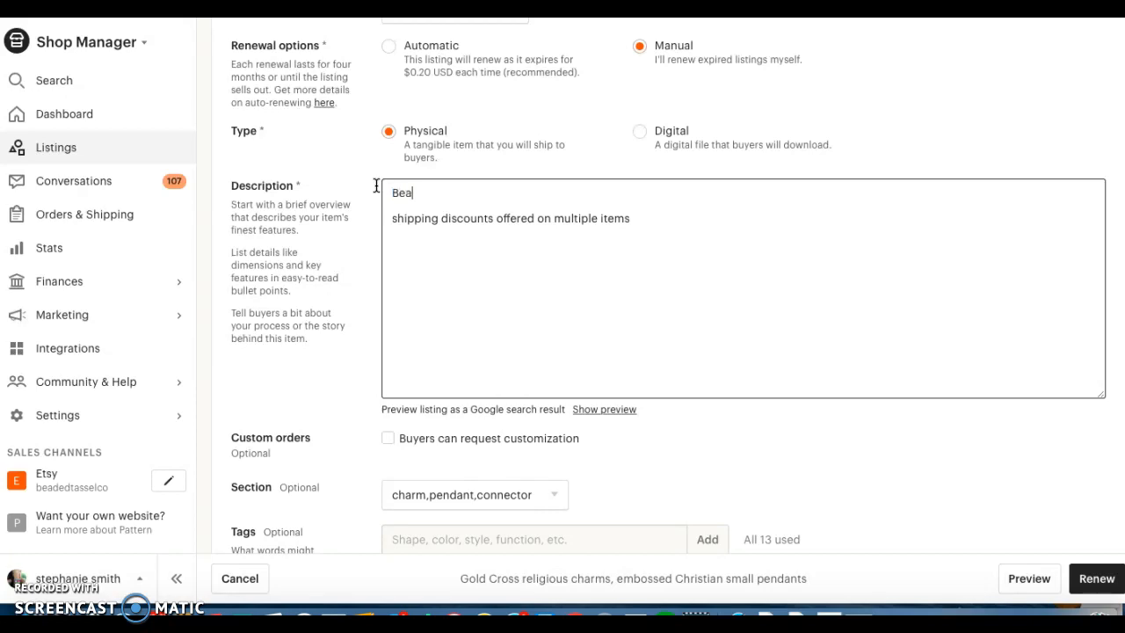
pyautogui.write('utiful gold cross Charms')
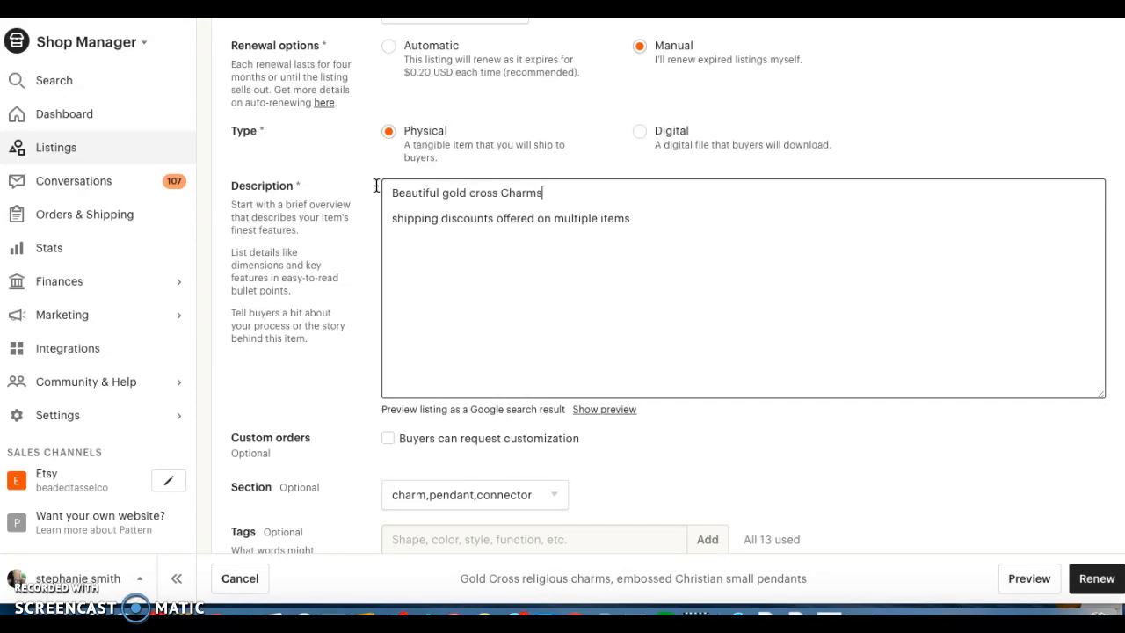
pyautogui.write('.  You will absolutely lo')
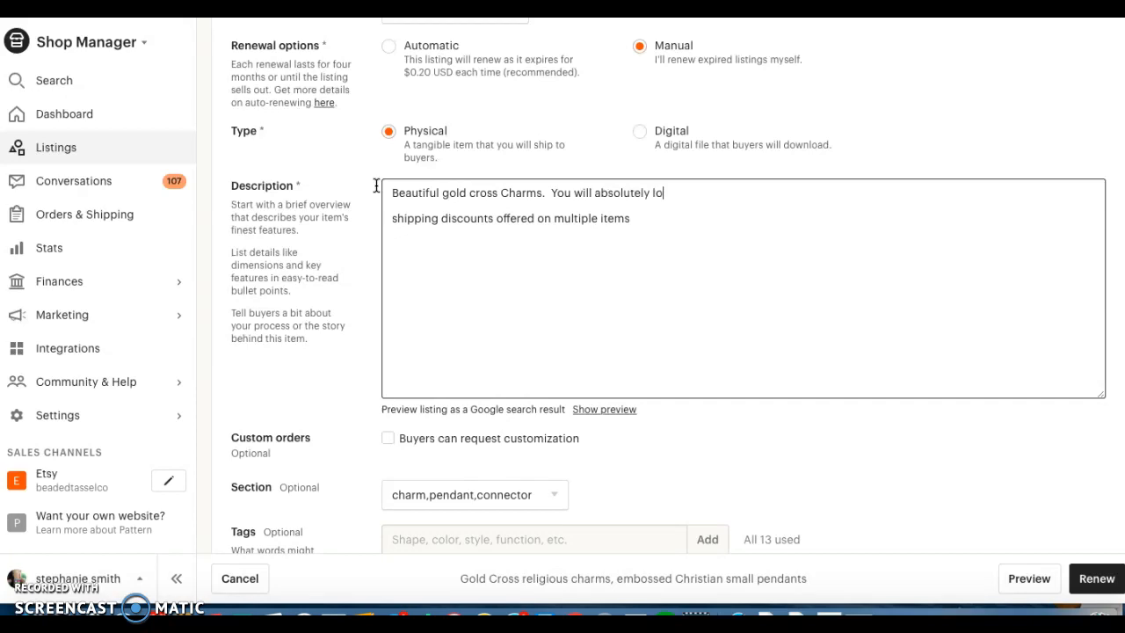
pyautogui.write('ve these petite')
# Continue the description's opening line with "You will absolutely love these petite wholesale charms.".
pyautogui.write('wholesale charms. ')
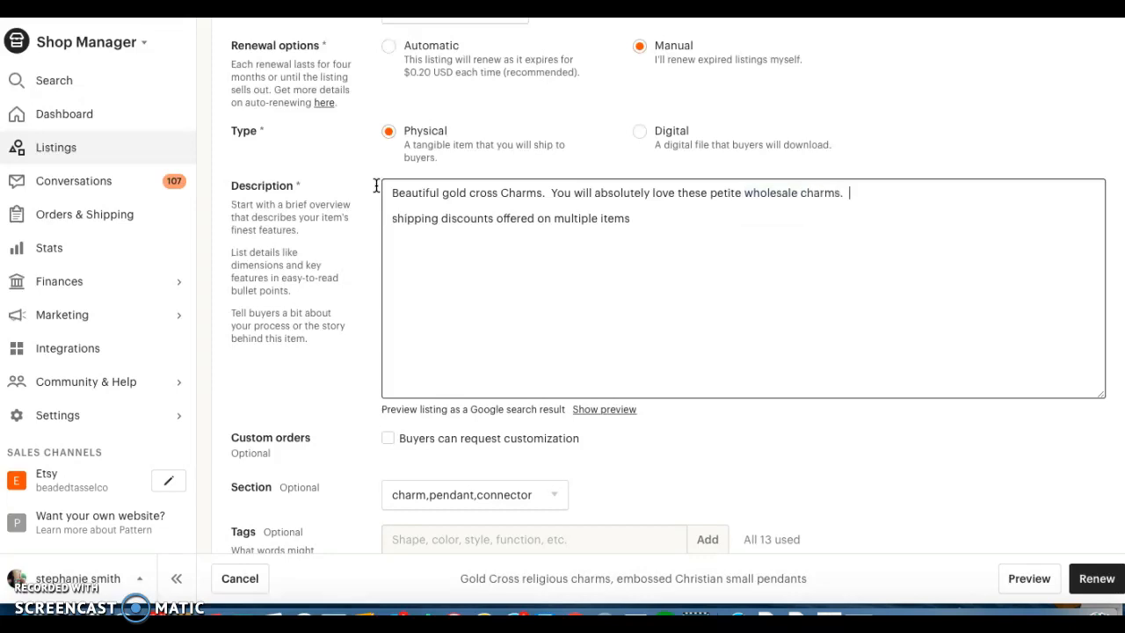
pyautogui.write(' They are perfe')
pyautogui.write('ct  shipping discounts offered o')
# Add the sentence "They are perfect for your jewelry making craft." to the description's opening paragraph.
pyautogui.press('BackSpace')
pyautogui.press('BackSpace')
pyautogui.write('for your')
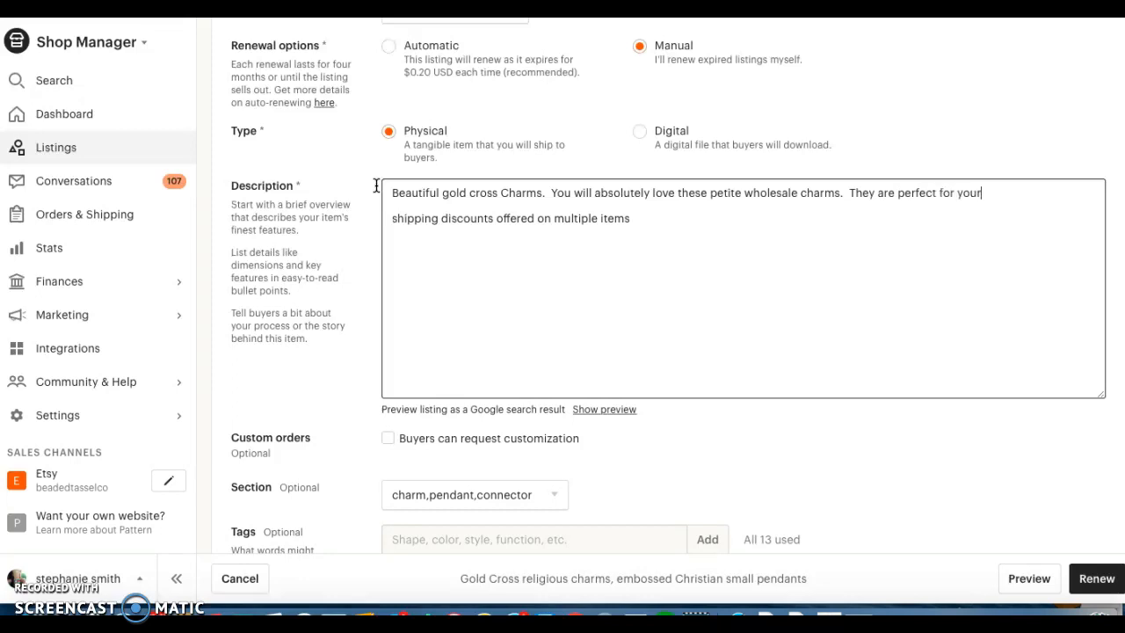
pyautogui.write(' jewelry making craft.')
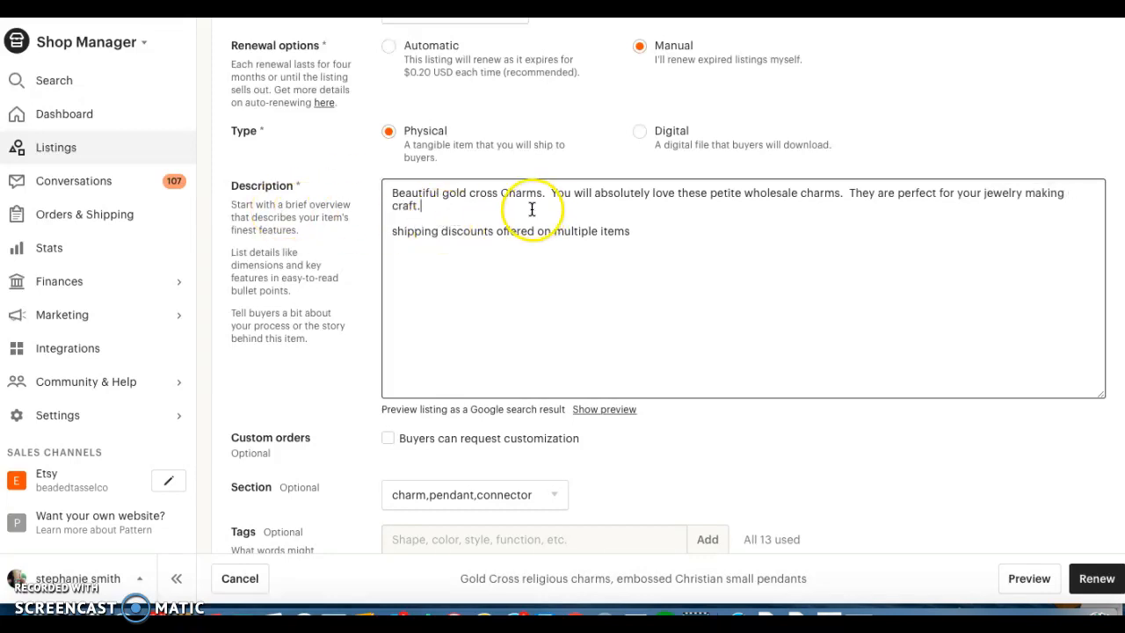
# Insert extra blank lines in the description after the opening paragraph and after the shipping discounts line.
pyautogui.press('Return')
pyautogui.press('Return')
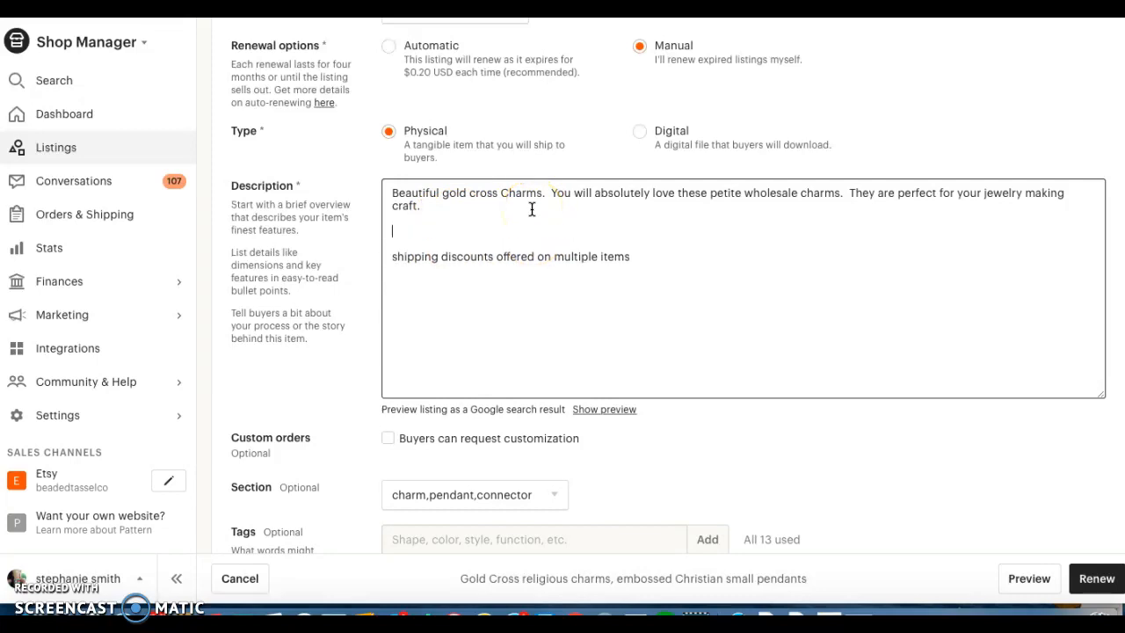
pyautogui.click(635, 256)
pyautogui.press('Return')
# Remove the "silver" and "charms" tags from the listing.
pyautogui.scroll(-3, 835, 357)
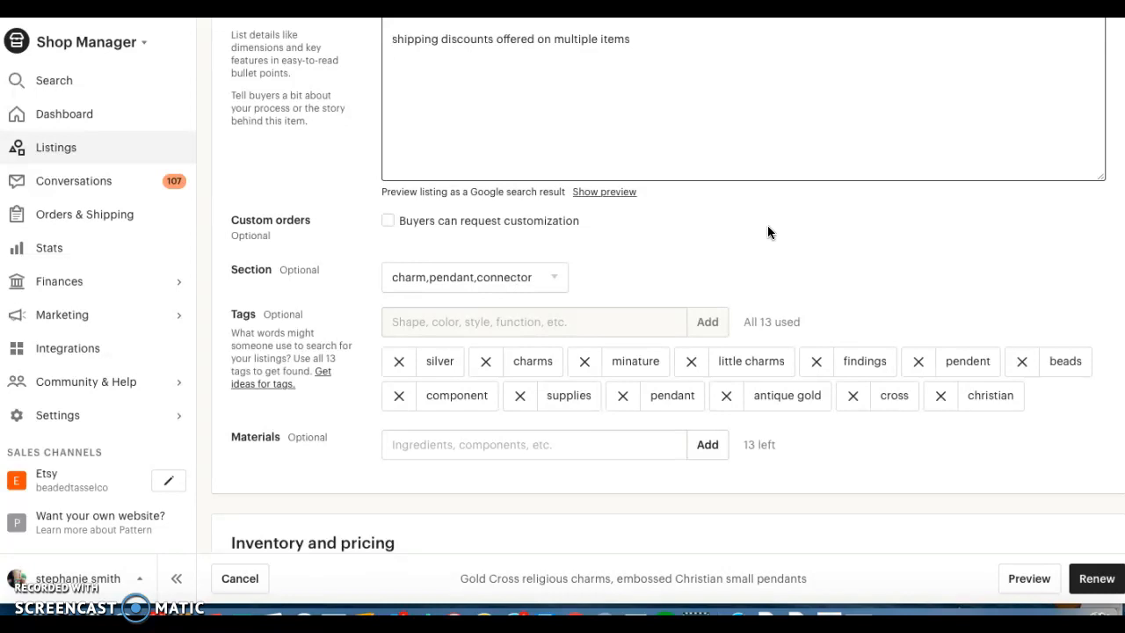
pyautogui.scroll(-2, 570, 253)
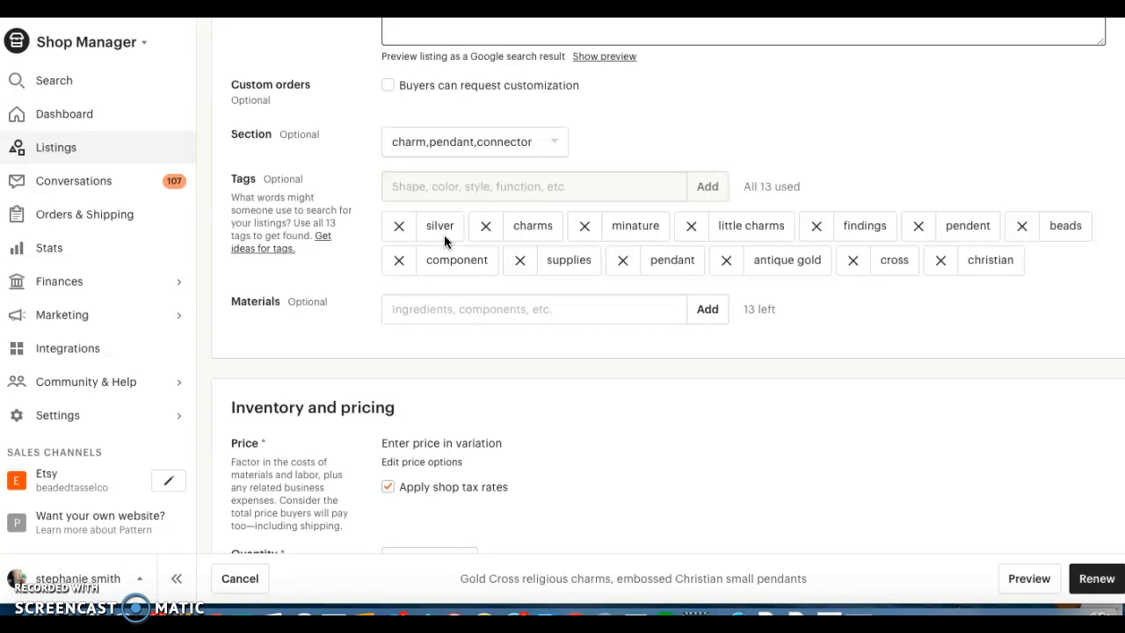
pyautogui.click(398, 229)
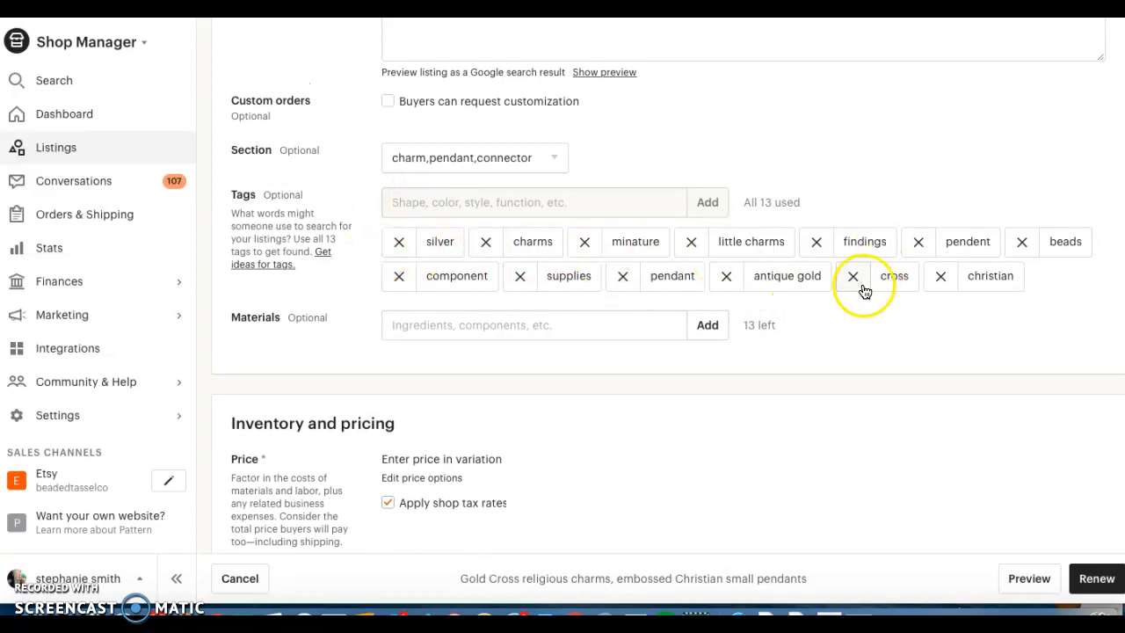
pyautogui.click(400, 244)
pyautogui.click(399, 242)
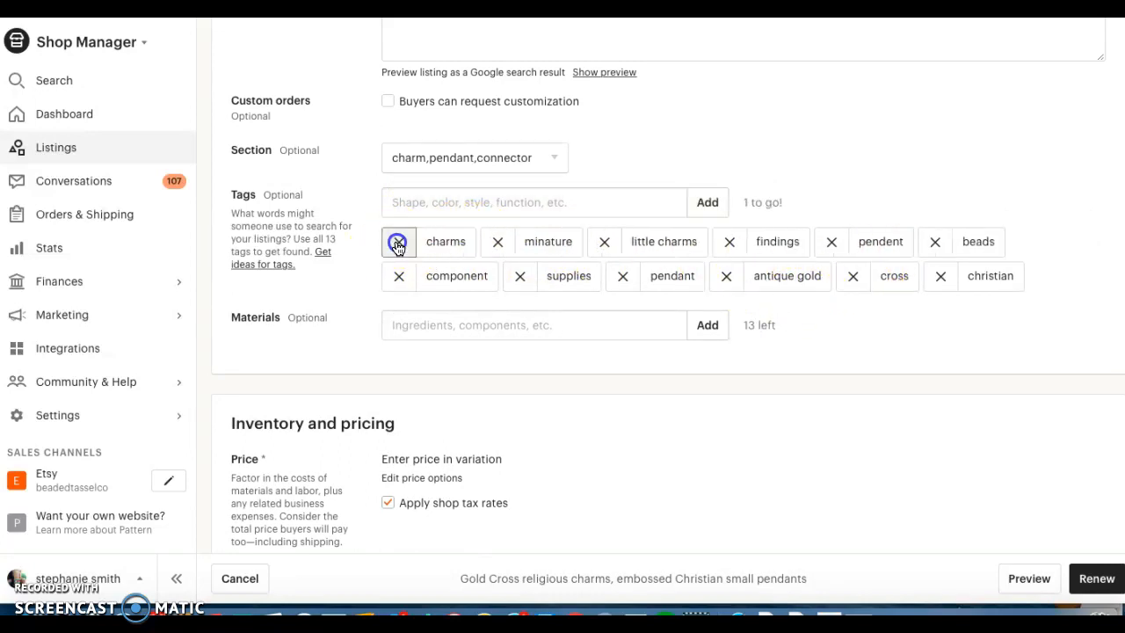
# Add the tag "wholesale supplies" to the listing.
pyautogui.click(424, 209)
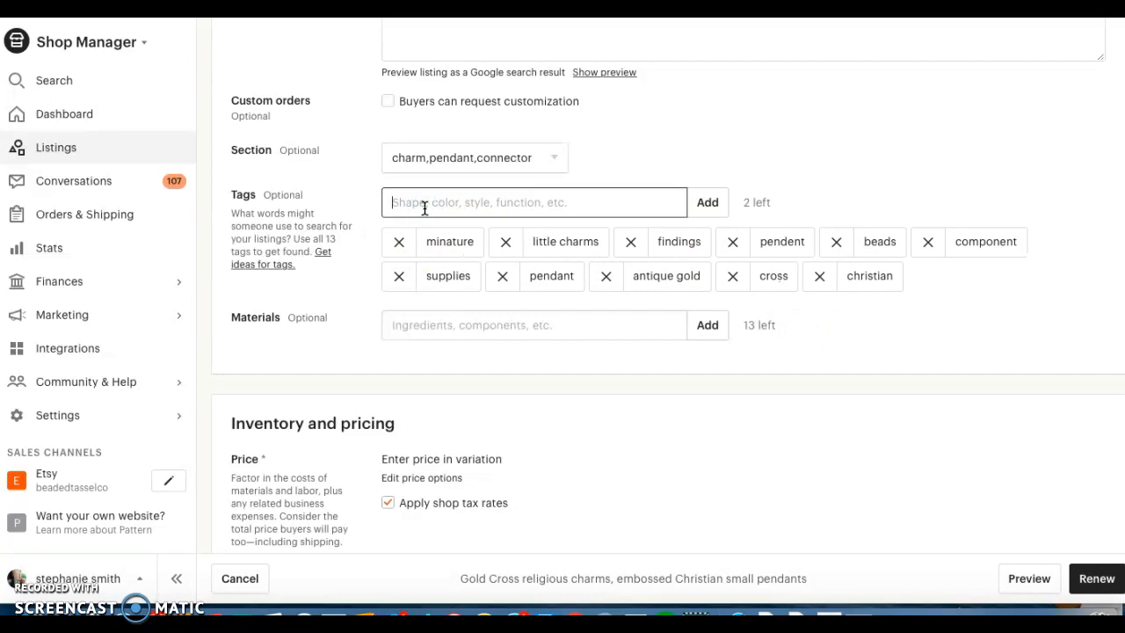
pyautogui.write('wholes')
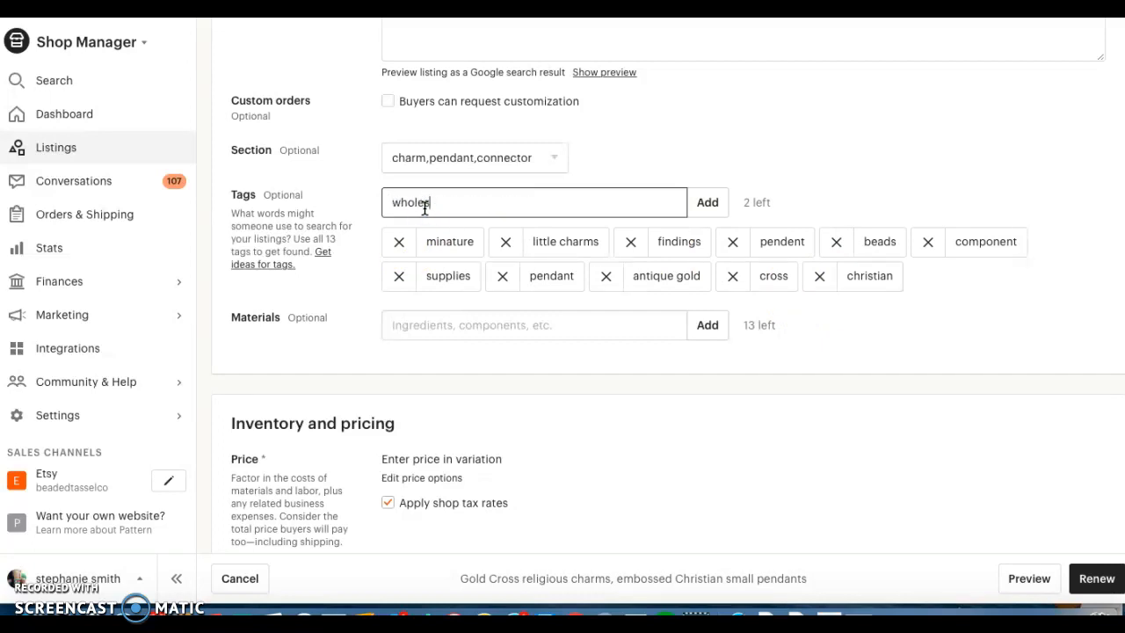
pyautogui.write('ale supplies')
pyautogui.press('Return')
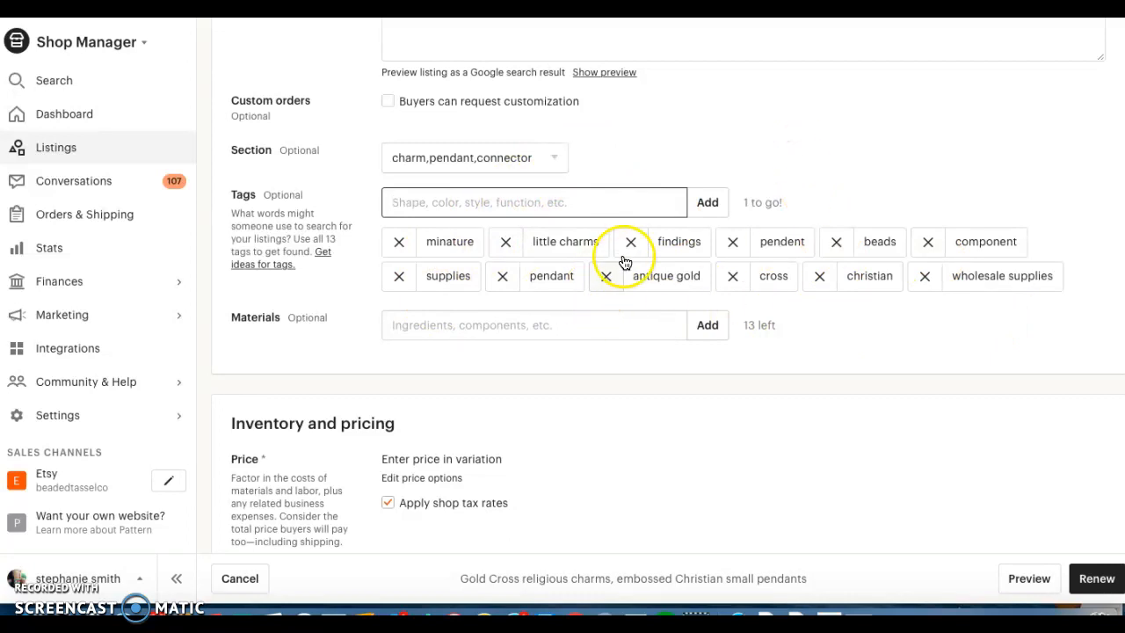
# Remove the "pendent", "beads" and "findings" tags from the listing.
pyautogui.click(729, 244)
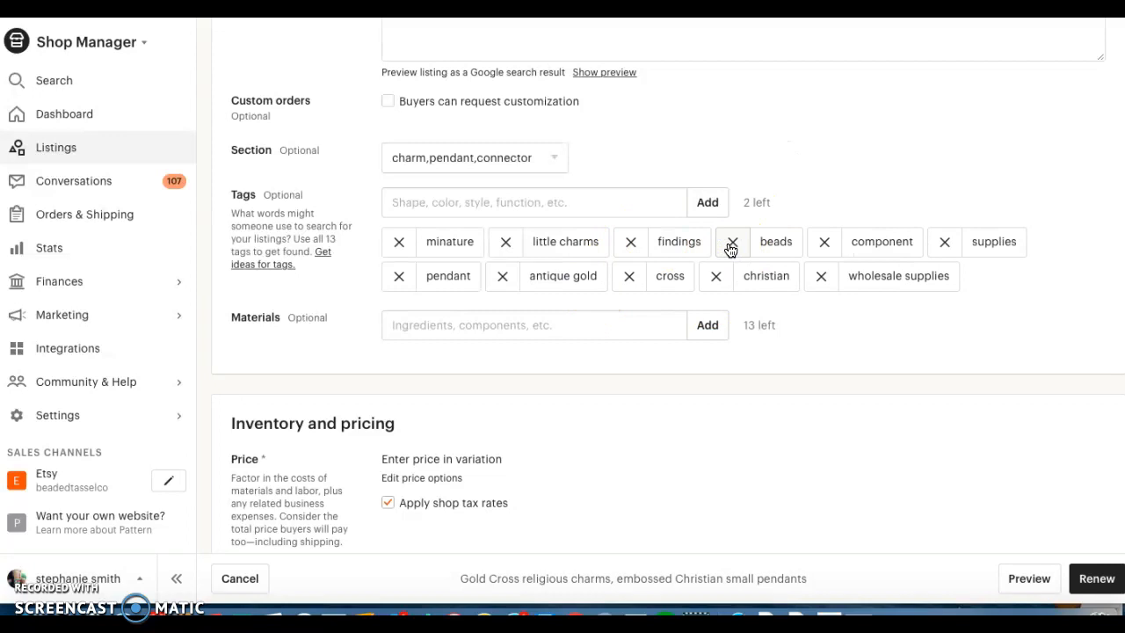
pyautogui.click(731, 246)
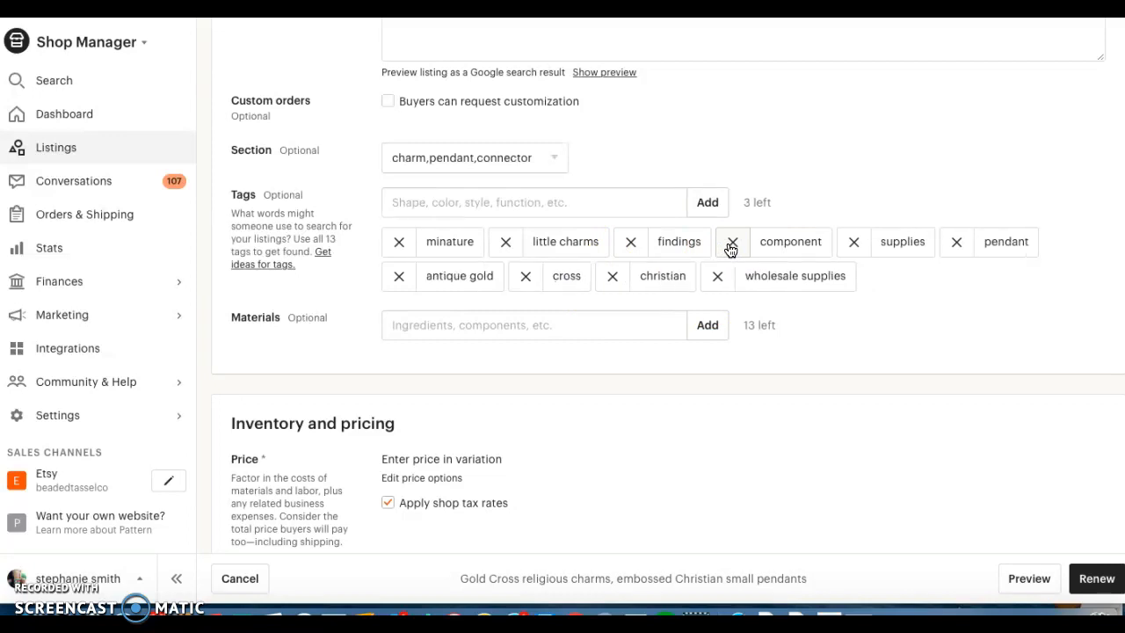
pyautogui.click(631, 243)
# Enter "gold findings" as a new listing tag.
pyautogui.click(498, 202)
pyautogui.write('gold fid')
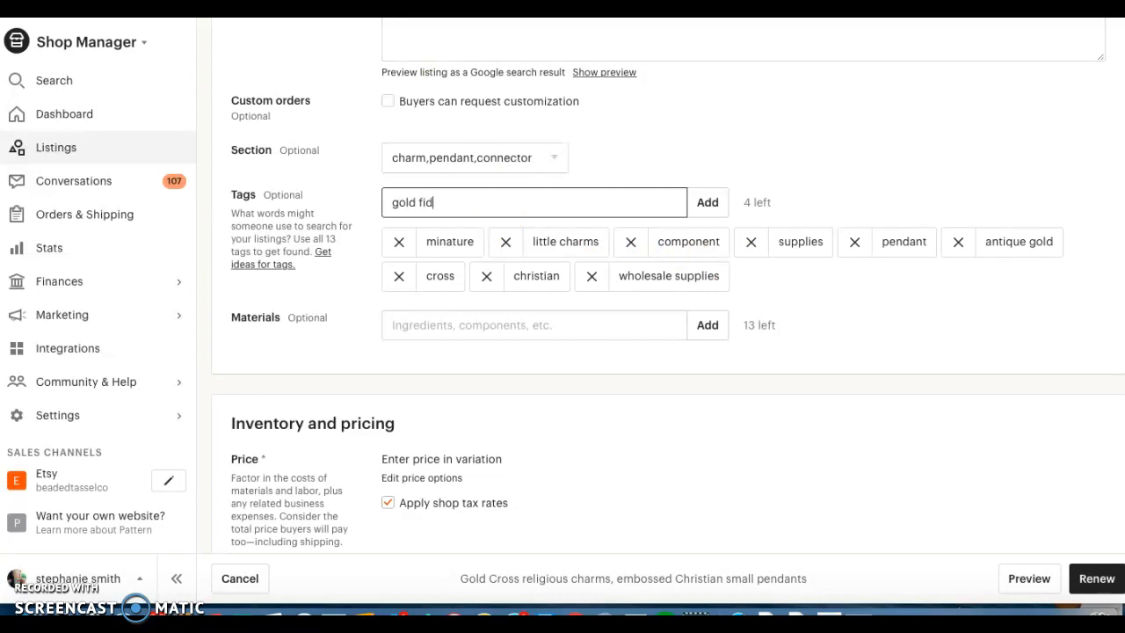
pyautogui.write('ndining')
pyautogui.press('BackSpace')
pyautogui.press('BackSpace')
pyautogui.press('BackSpace')
pyautogui.press('BackSpace')
pyautogui.write('ngs')
# Review the whole listing, from its photos, title and category to the quantity and variation prices.
pyautogui.scroll(2, 874, 118)
pyautogui.scroll(15, 874, 118)
pyautogui.scroll(5, 875, 119)
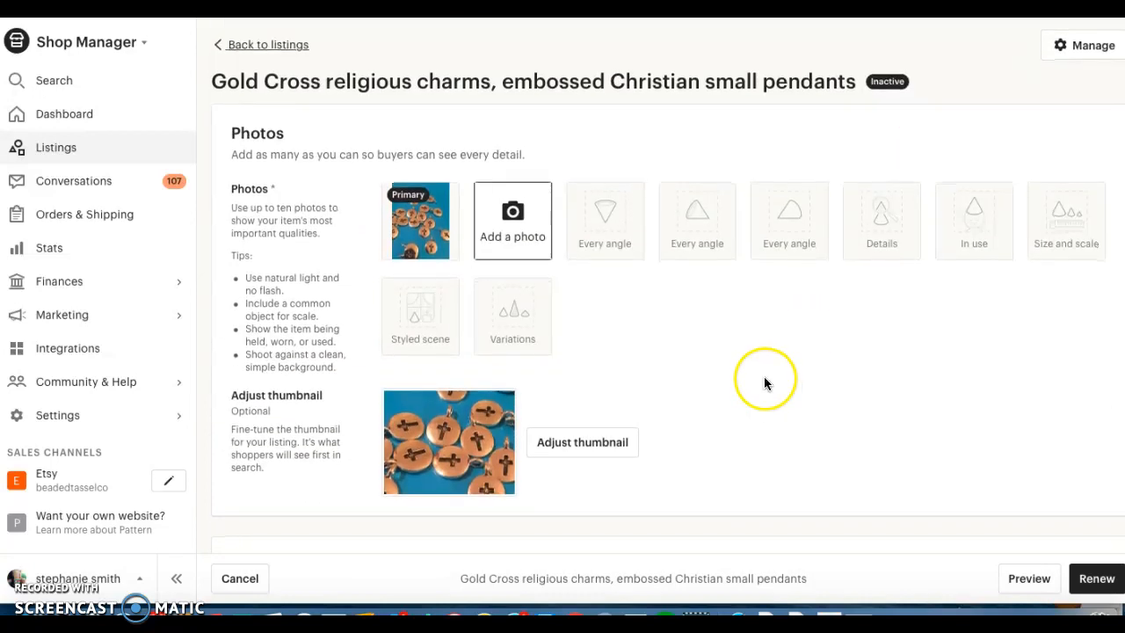
pyautogui.scroll(-6, 765, 380)
pyautogui.scroll(6, 764, 382)
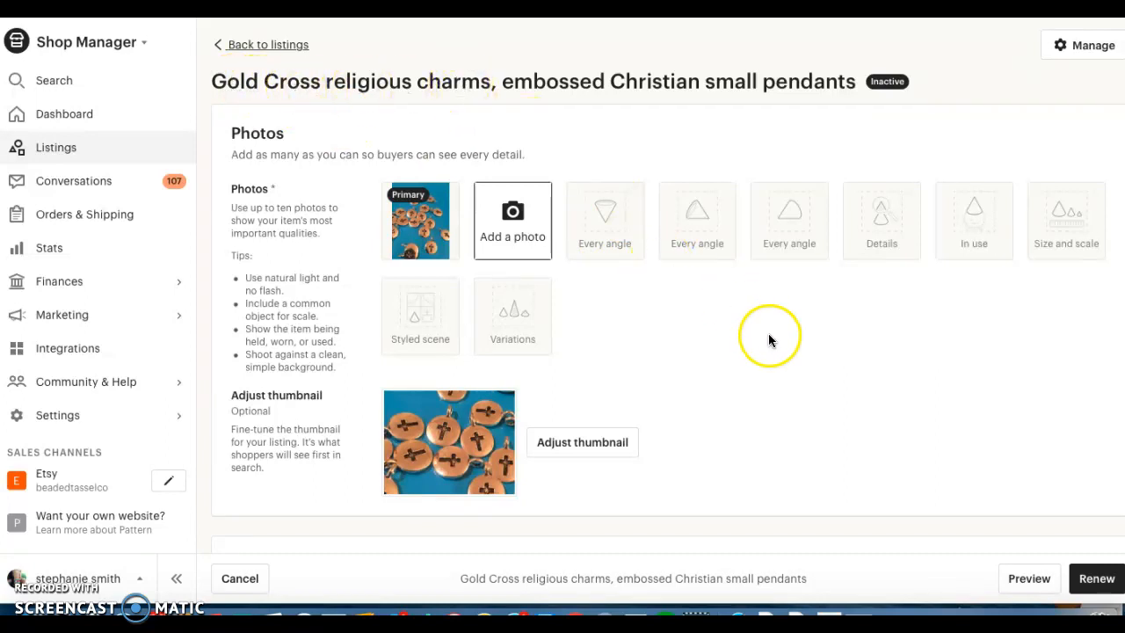
pyautogui.scroll(-15, 768, 339)
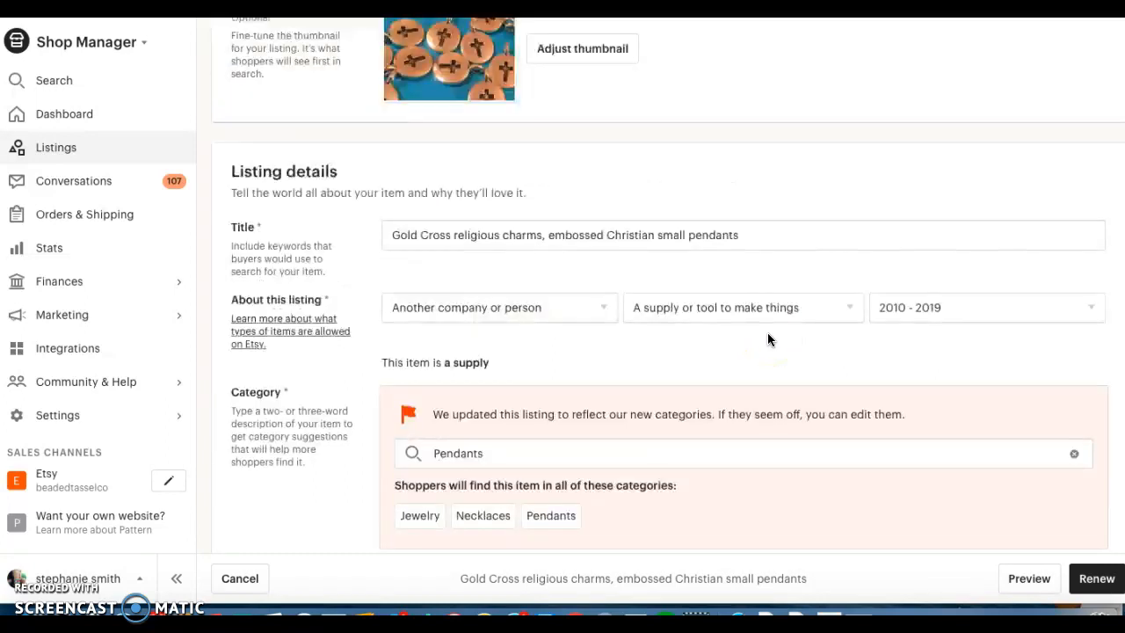
pyautogui.scroll(-7, 767, 339)
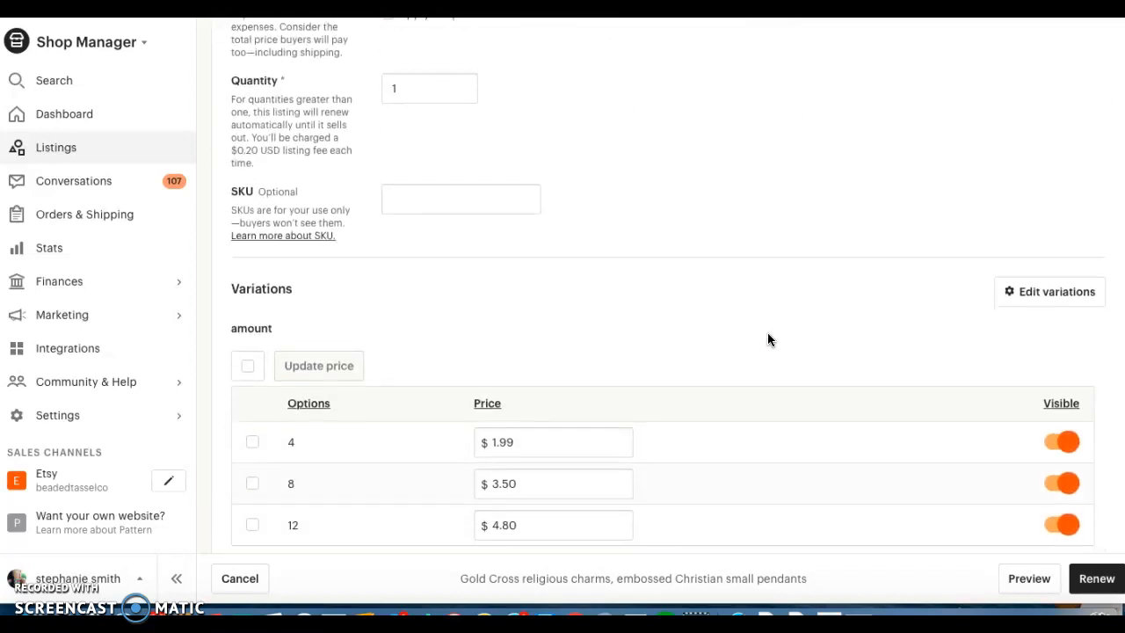